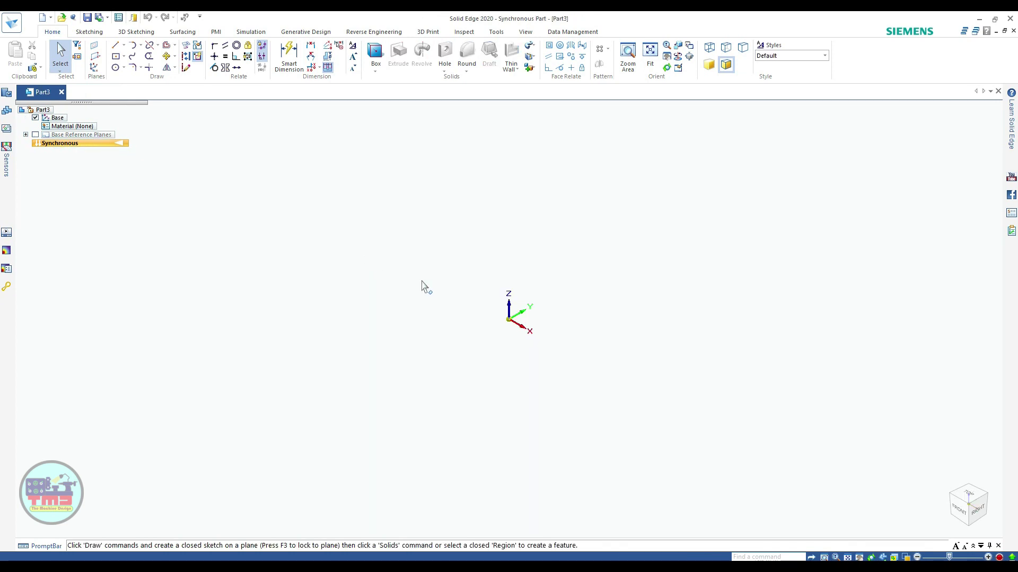
- Lock sketching to the horizontal XY base plane and draw a rectangle about 549 mm wide, with its lower-left corner at the origin
left_click(124, 57)
left_click(143, 82)
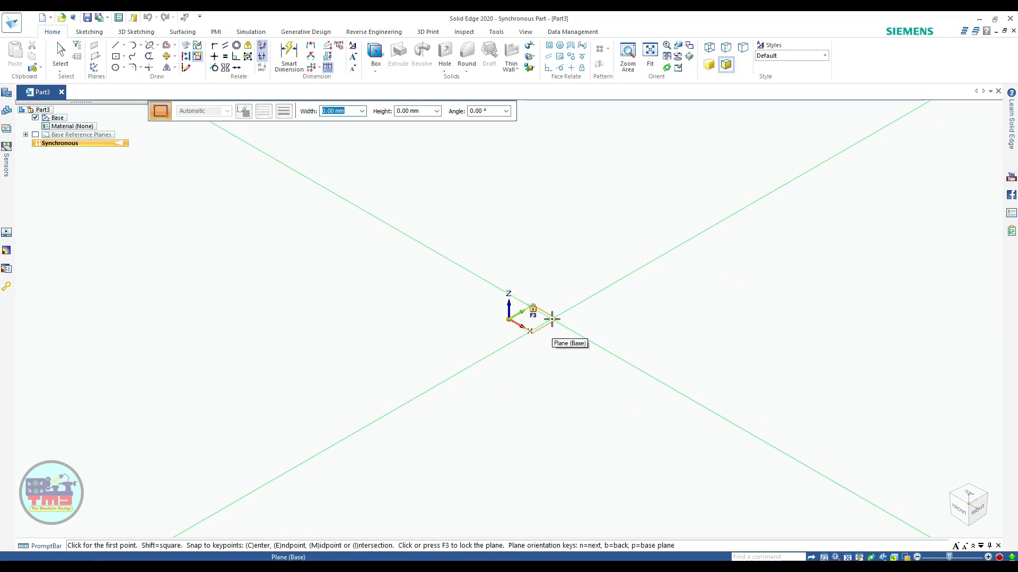
key("F3")
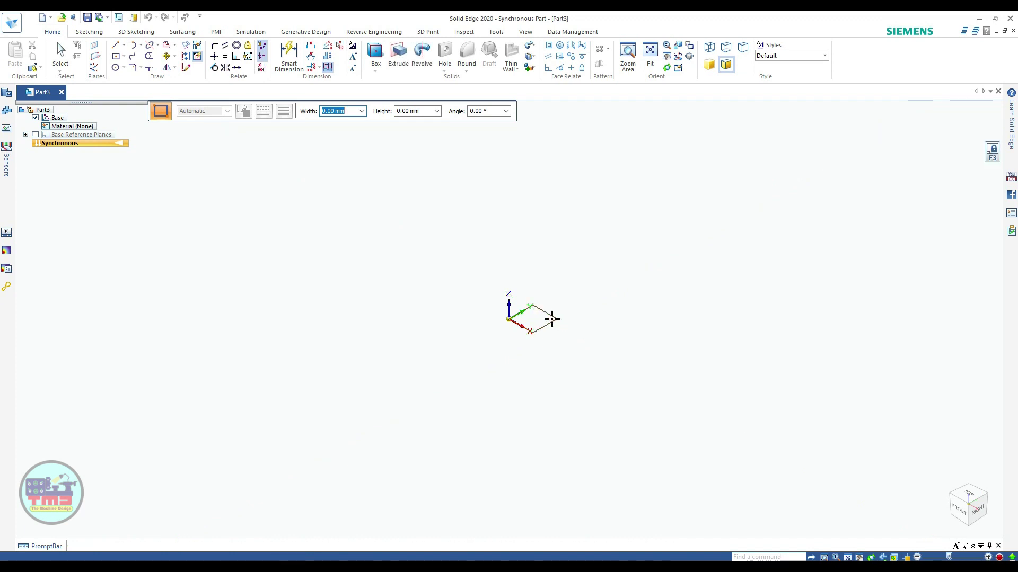
key("ctrl+h")
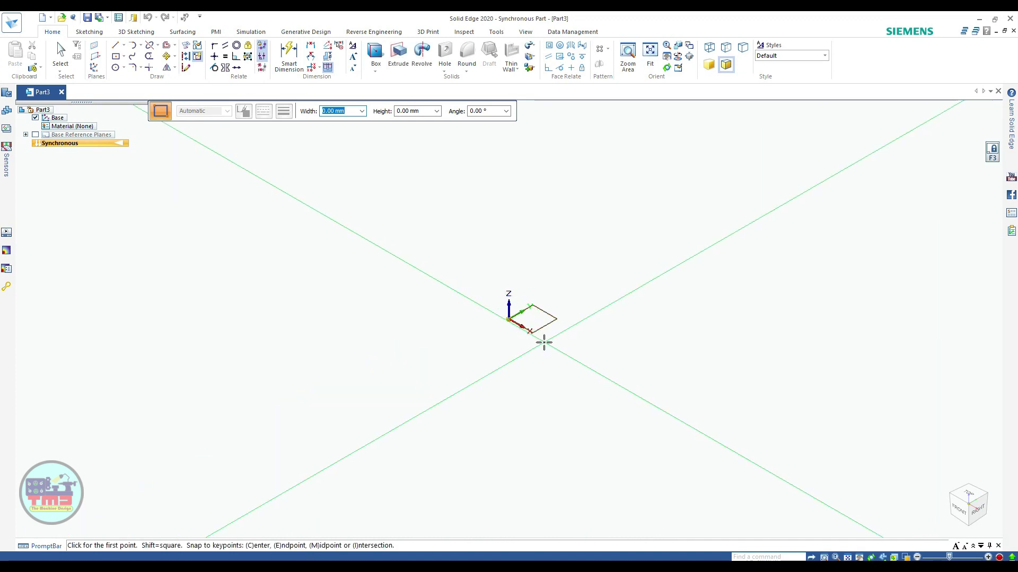
left_click(508, 318)
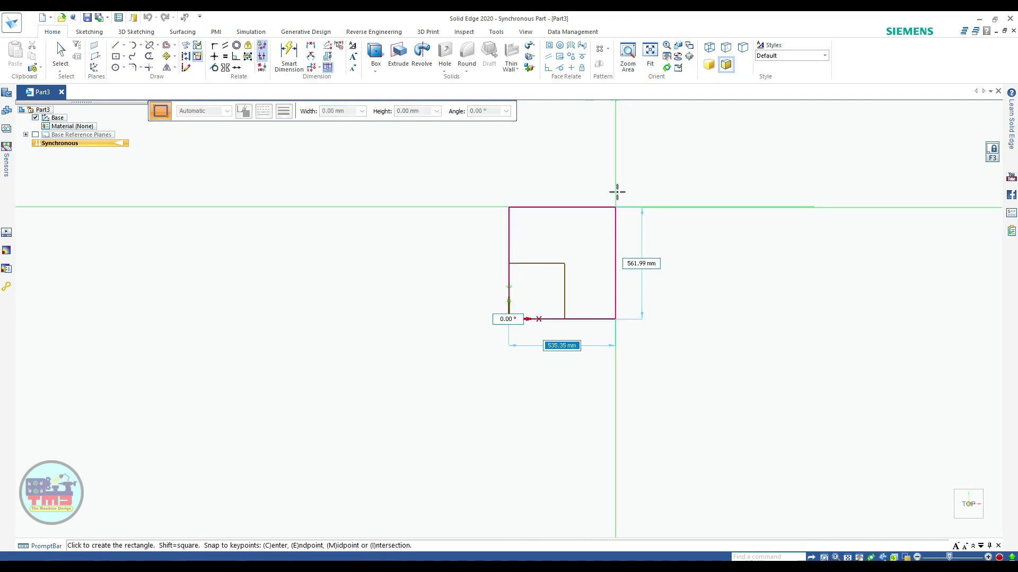
left_click(618, 153)
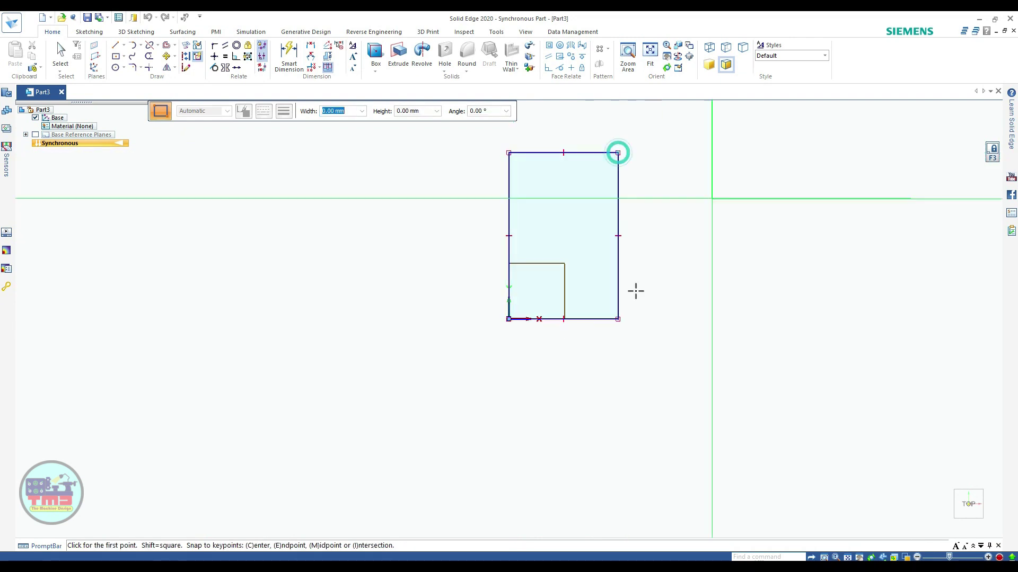
- Dimension the rectangle's upper edge and set its width to 55 mm
left_click(290, 55)
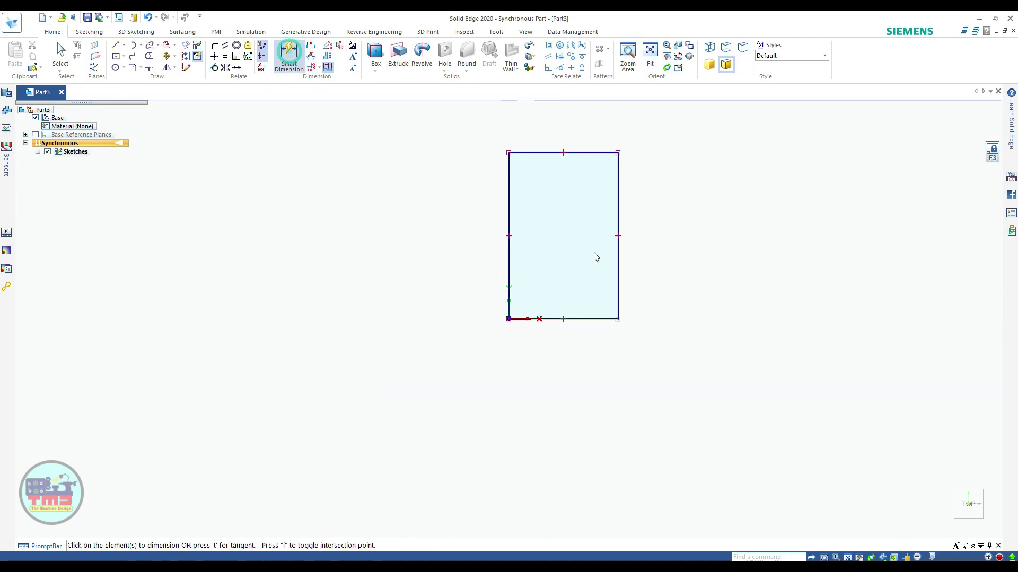
left_click(565, 154)
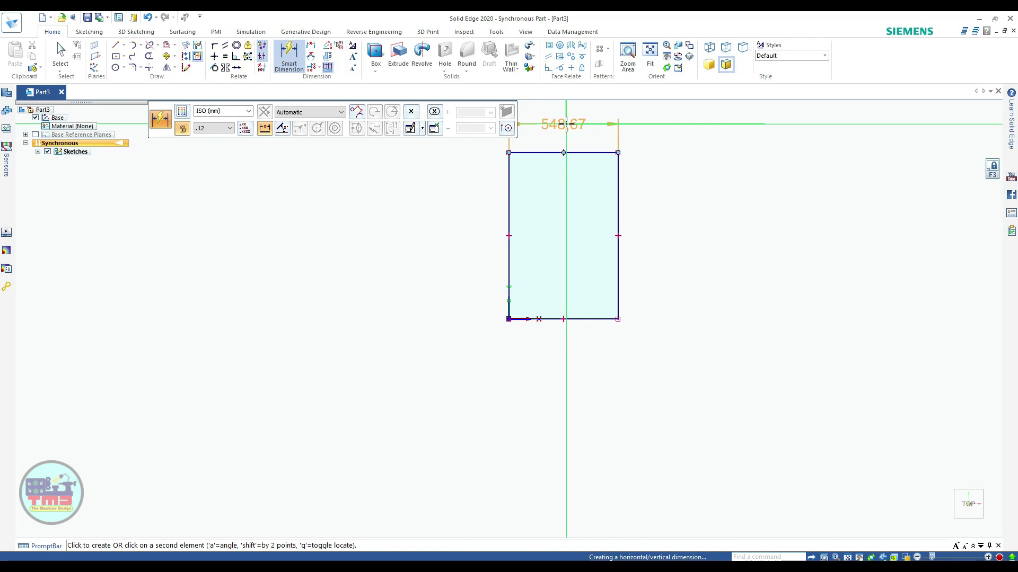
left_click(566, 124)
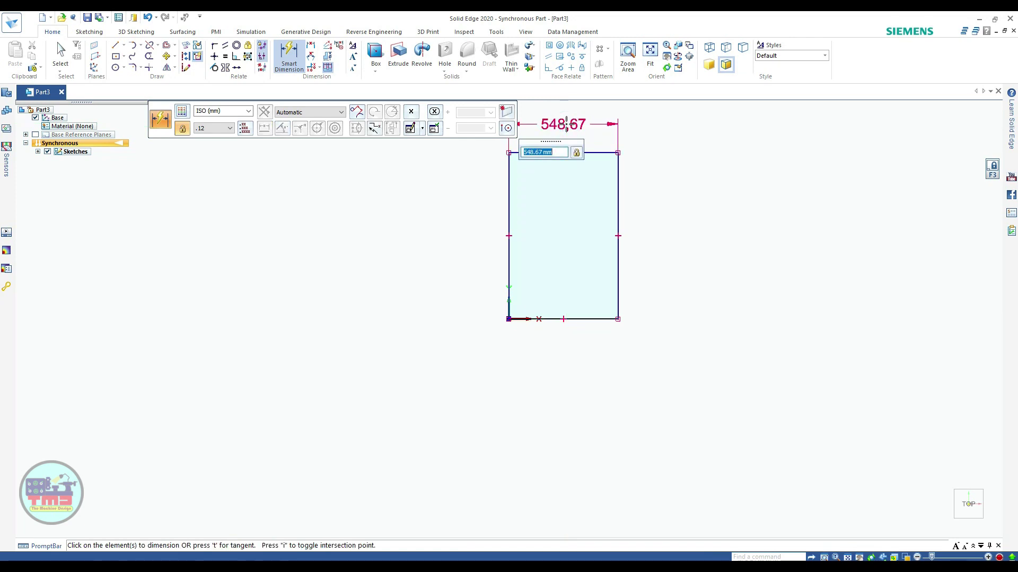
type("55")
key("Return")
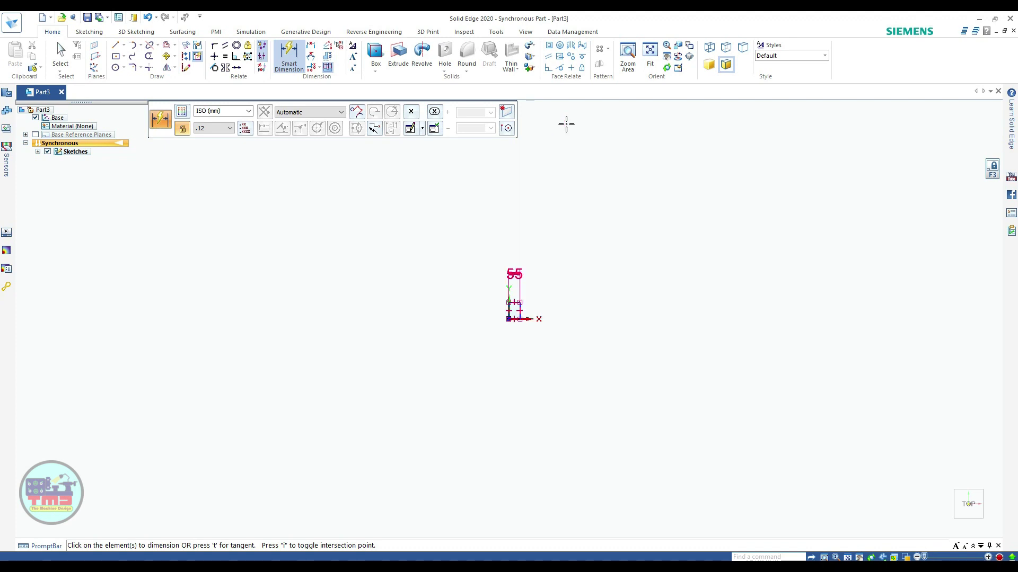
- Dimension the rectangle's right edge and set its height to 60 mm
scroll(520, 285, "up", 2)
left_click(522, 286)
left_click(554, 284)
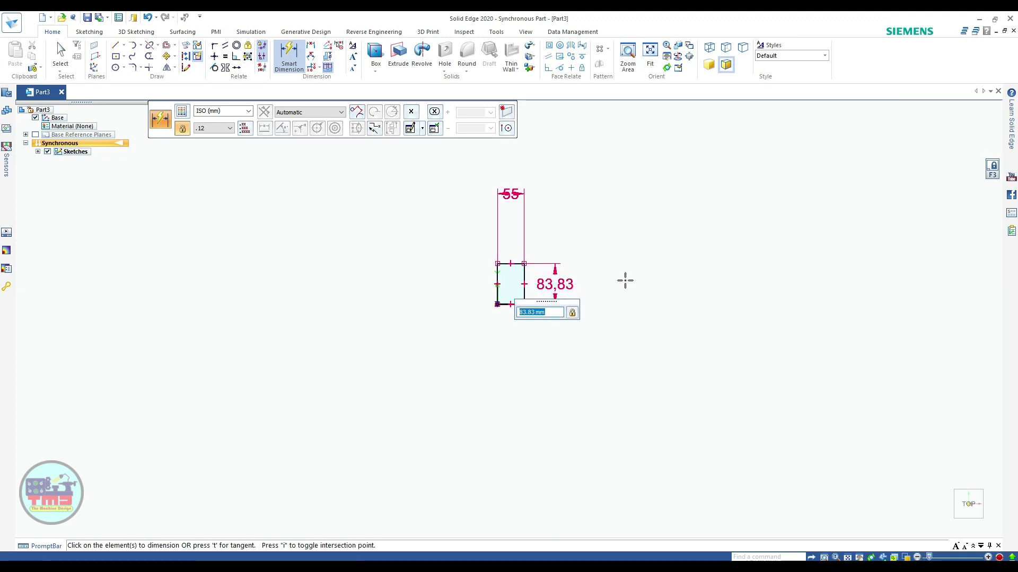
type("60")
key("Return")
key("Escape")
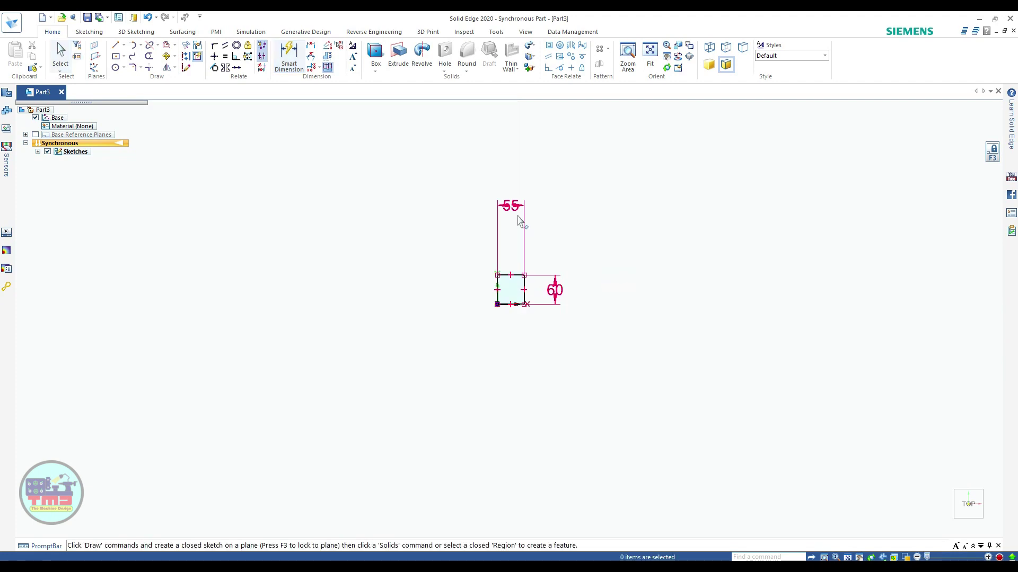
- Reposition the 55 mm and 60 mm dimensions closer to the rectangle's edges
scroll(493, 198, "up", 3)
left_click_drag(524, 222, 529, 396)
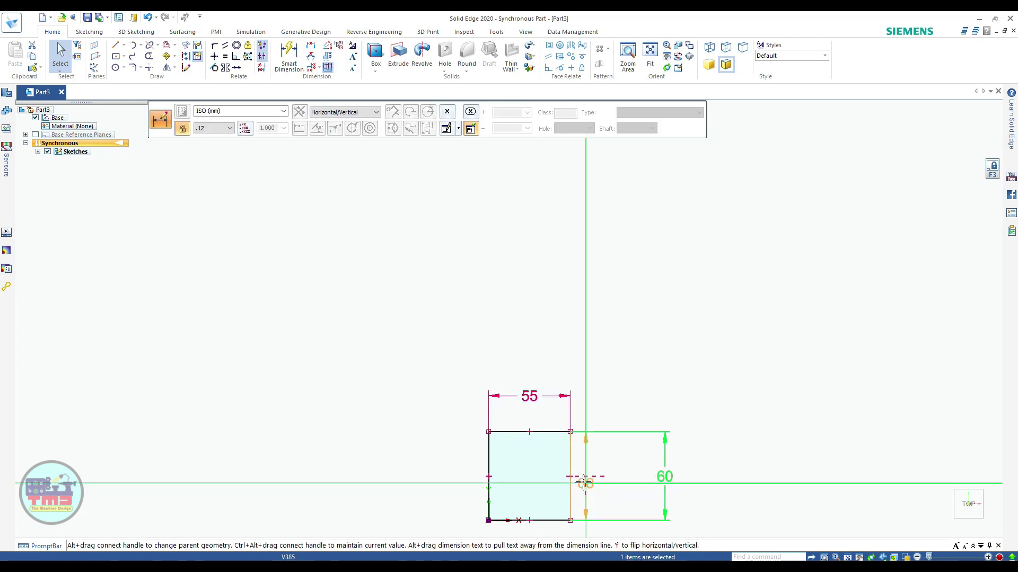
key("Escape")
- Draw three circles: one about 8 mm in diameter near the bottom edge, one about 8.4 mm near the middle, and one centred on the right edge
key("ctrl+shift+f")
middle_click_drag(686, 367, 655, 283, "shift")
left_click(115, 67)
left_click(471, 413)
left_click(481, 386)
left_click(456, 282)
left_click(462, 299)
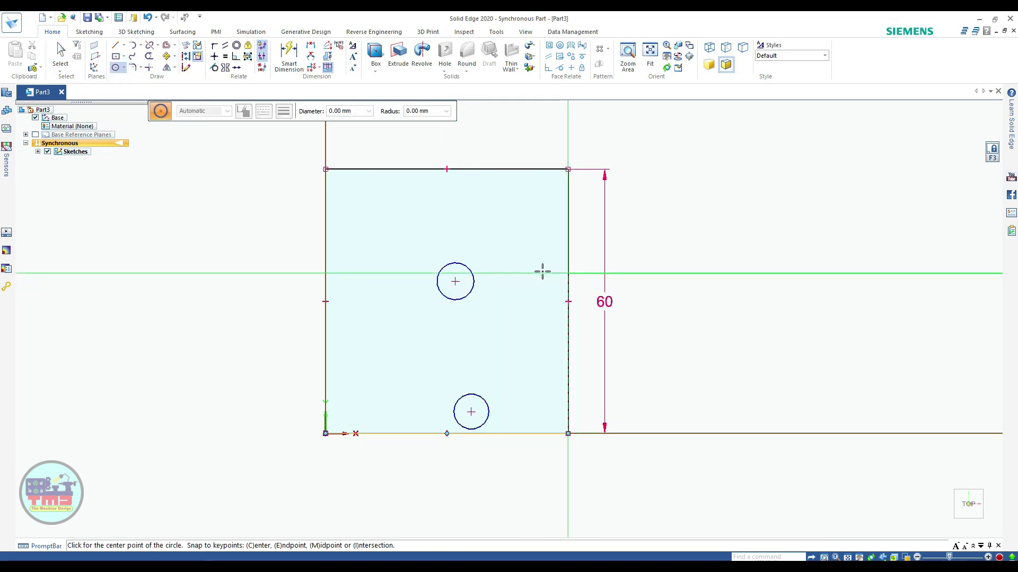
left_click(568, 274)
left_click(577, 295)
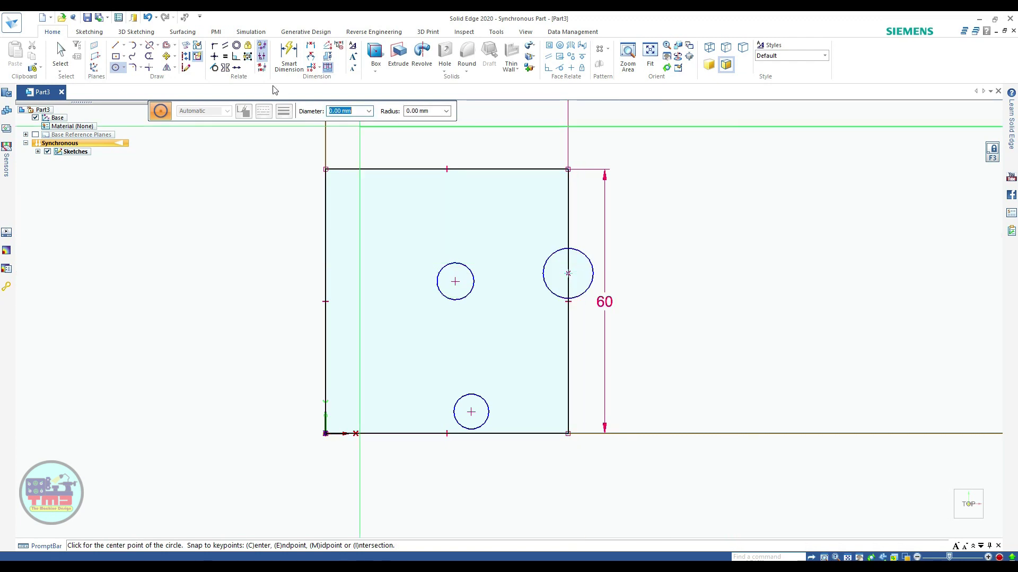
- Set the lower circle's diameter to 18 mm and make the right-edge circle equal to it
left_click(289, 55)
left_click(484, 425)
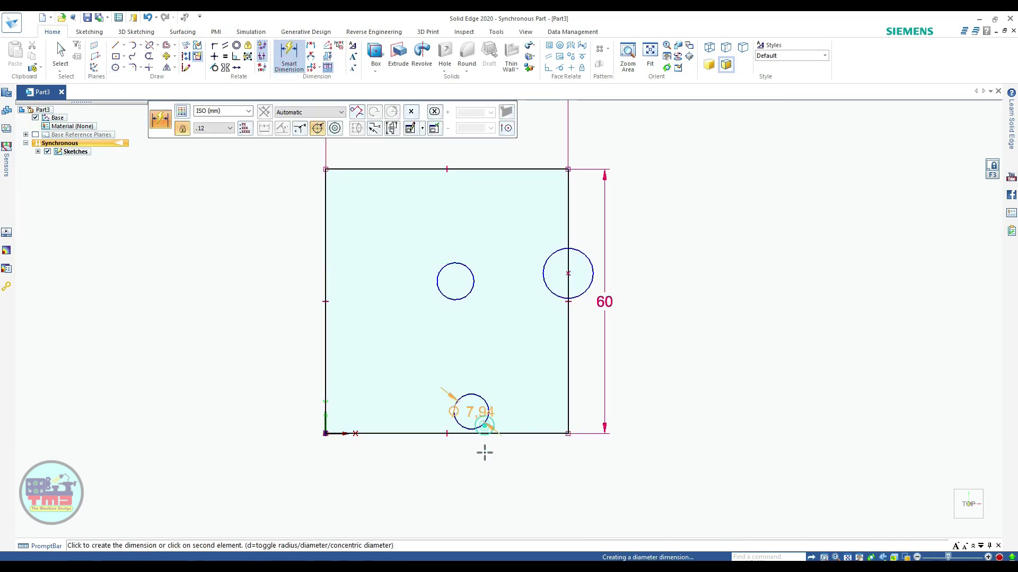
left_click(503, 464)
type("18")
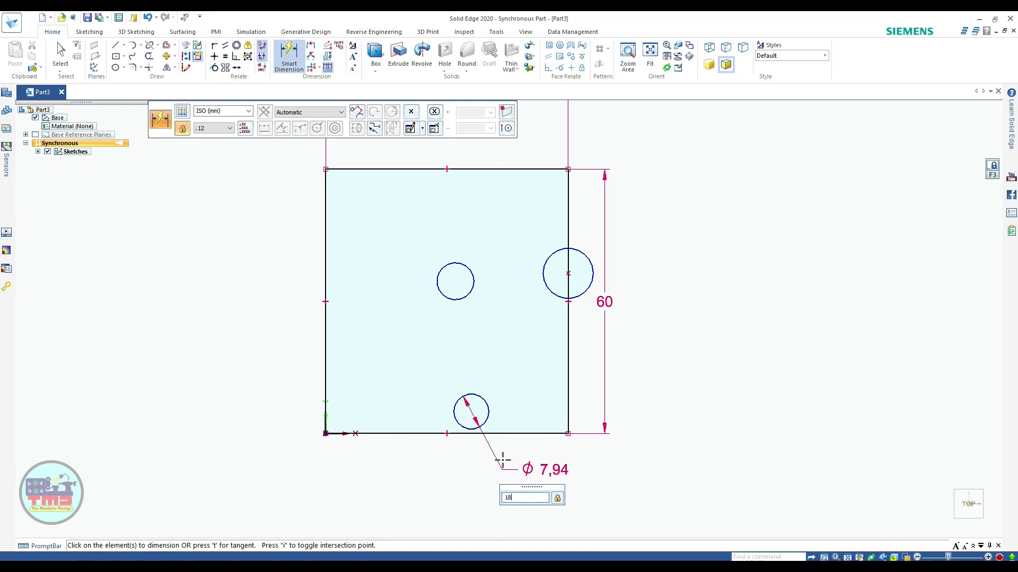
key("Return")
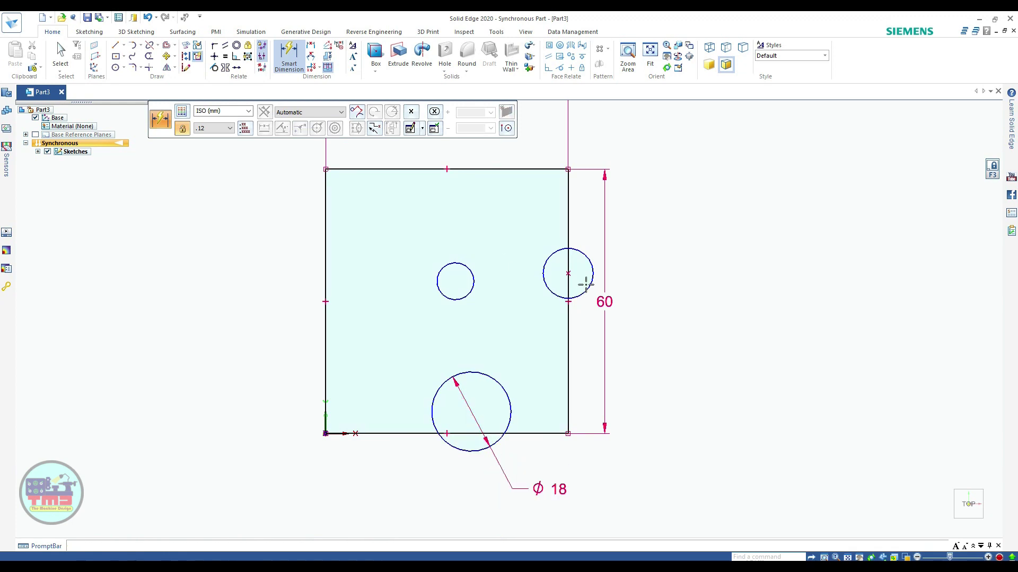
left_click(225, 56)
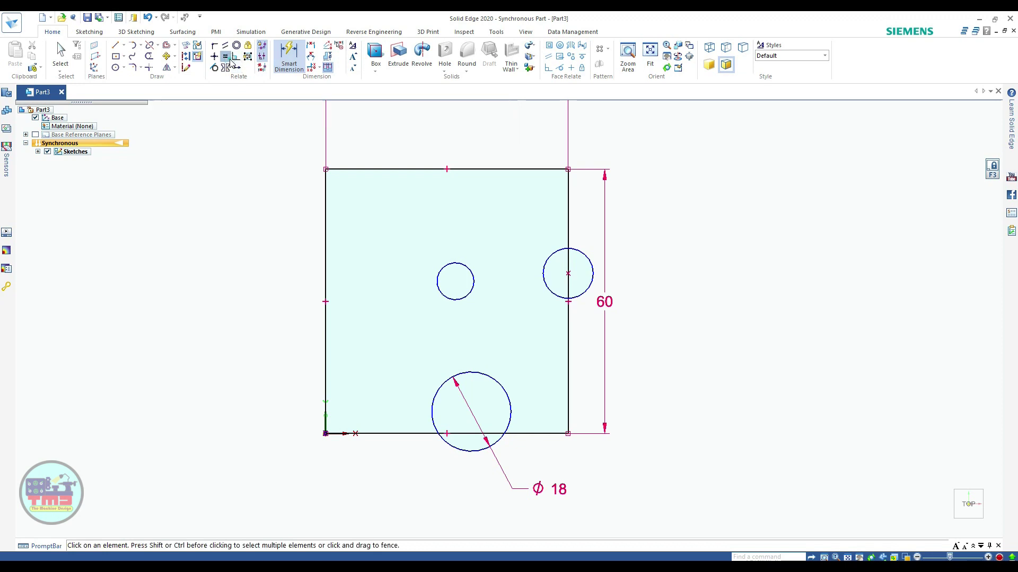
left_click(554, 296)
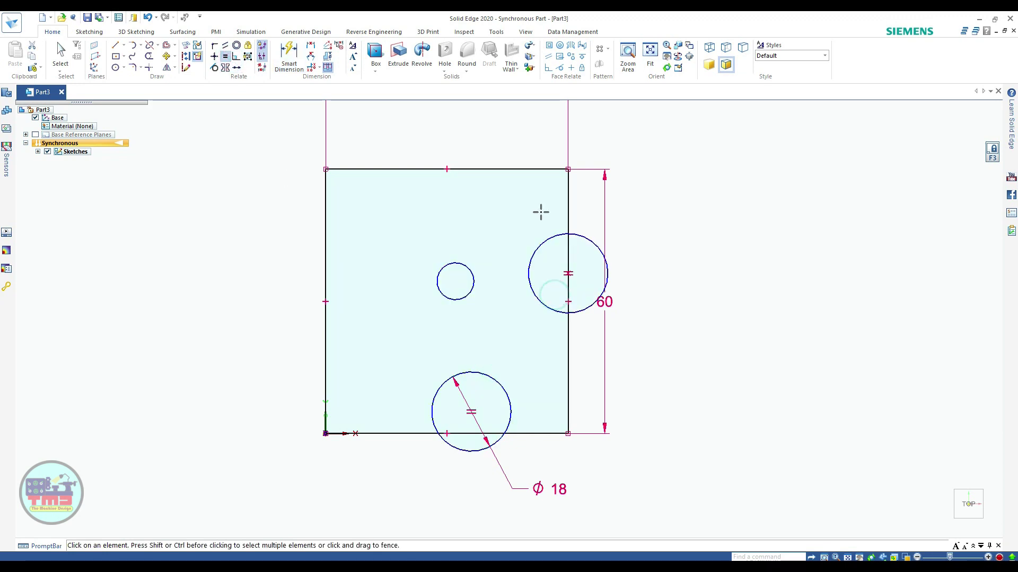
- Dimension the middle circle and set its diameter to 14 mm
left_click(289, 53)
left_click(459, 264)
left_click(469, 240)
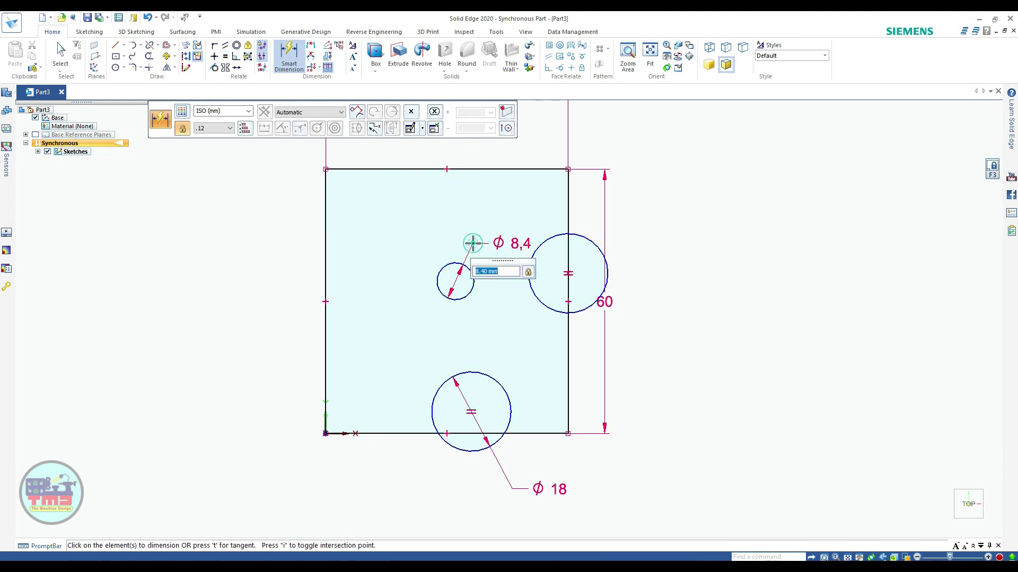
type("14")
key("Return")
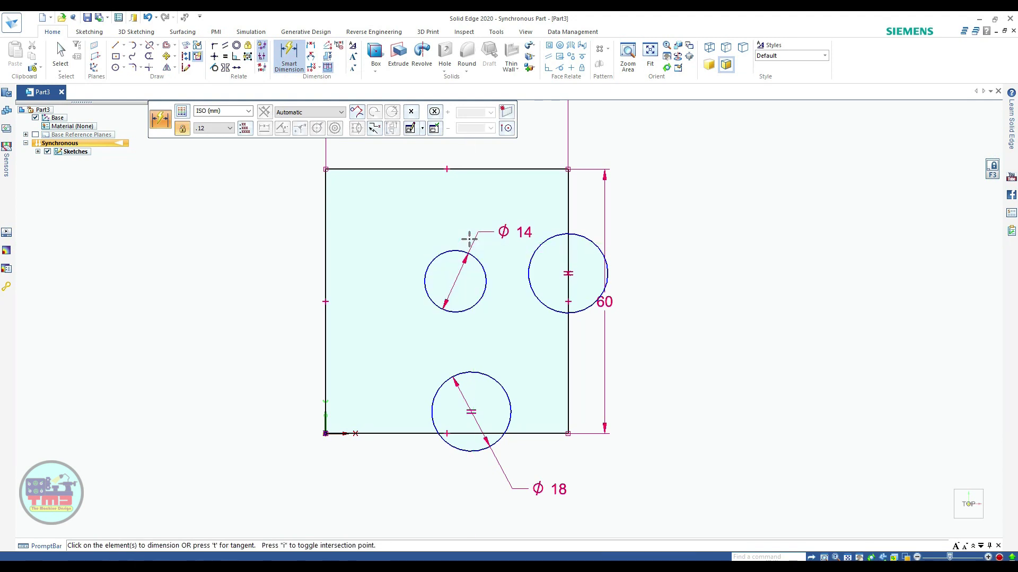
- Dimension the middle circle's centre from the rectangle's top edge and set the distance to 30 mm
left_click(472, 303)
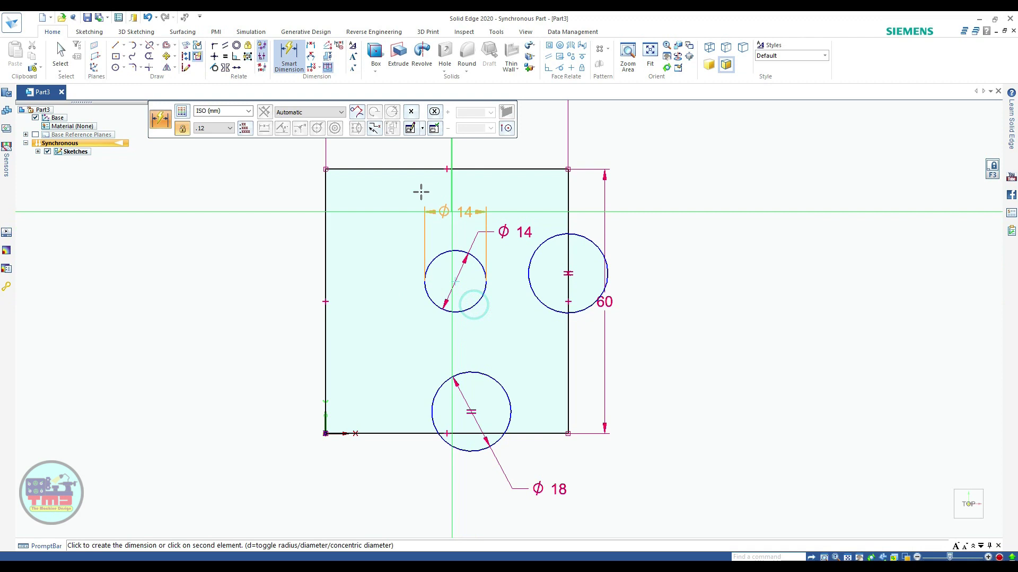
left_click(380, 169)
left_click(271, 210)
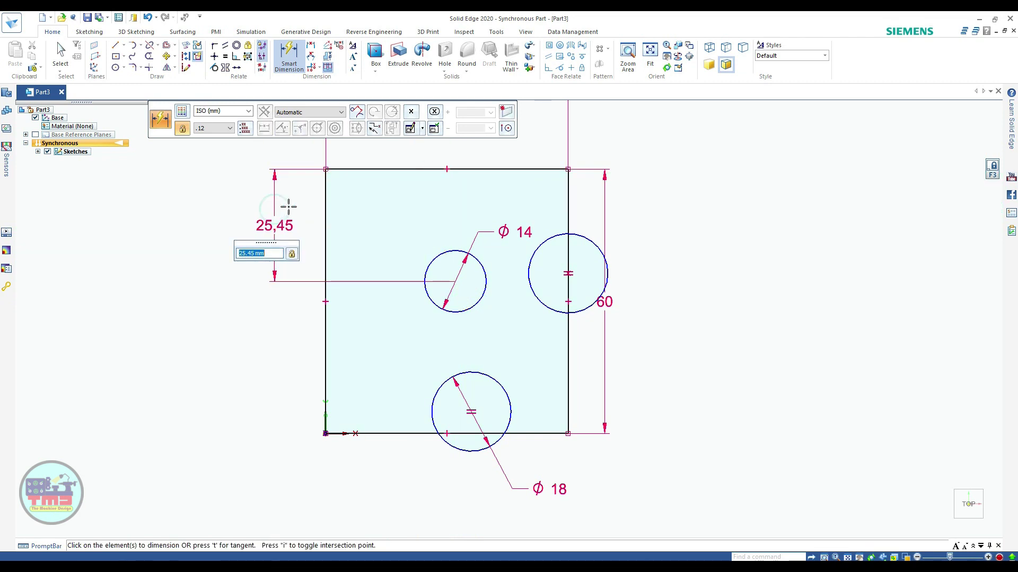
type("30")
key("Return")
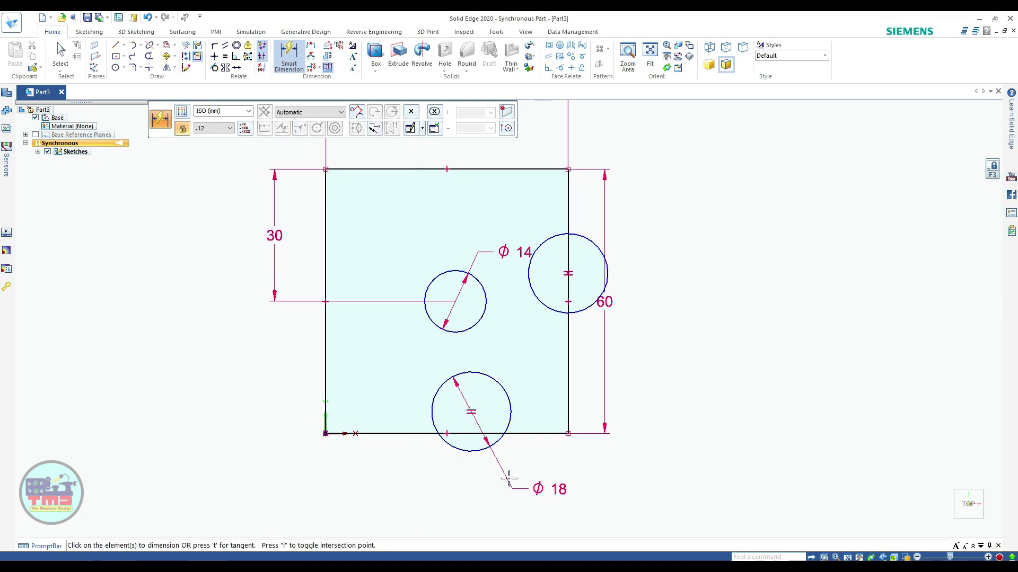
- Dimension the lower circle's centre from the rectangle's left edge and set the distance to 32 mm
left_click(469, 452)
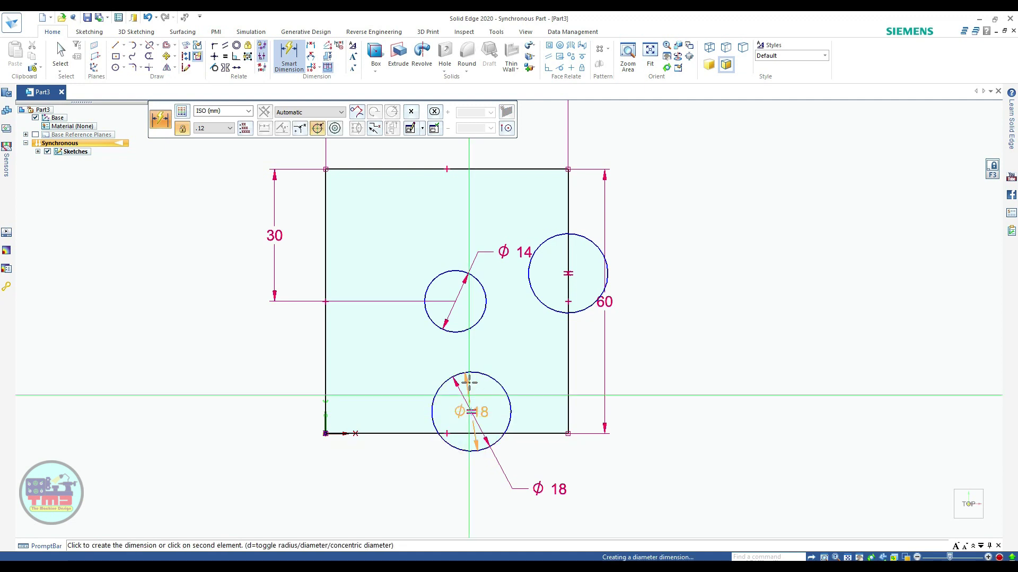
left_click(327, 288)
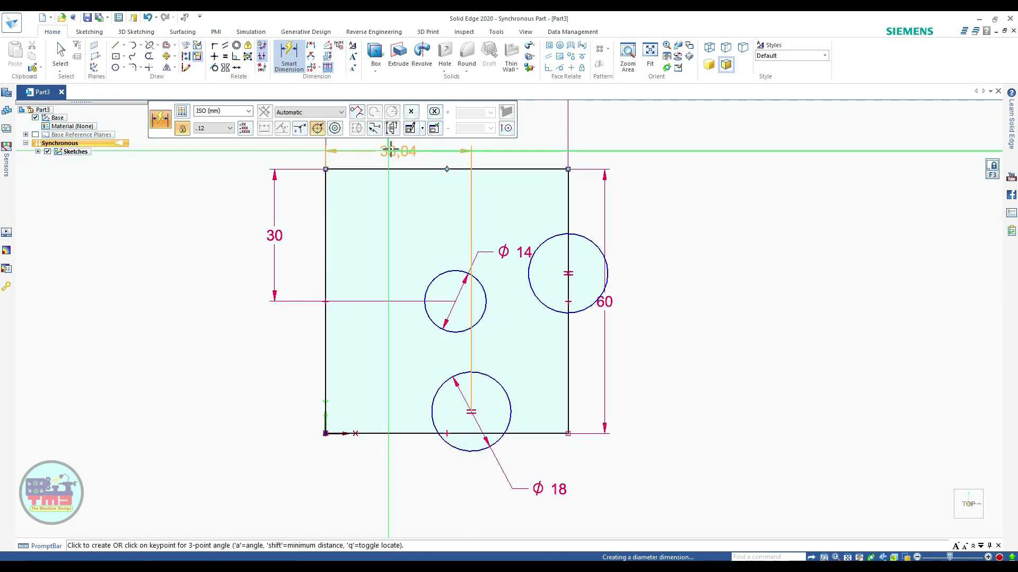
left_click(399, 153)
type("30")
key("Return")
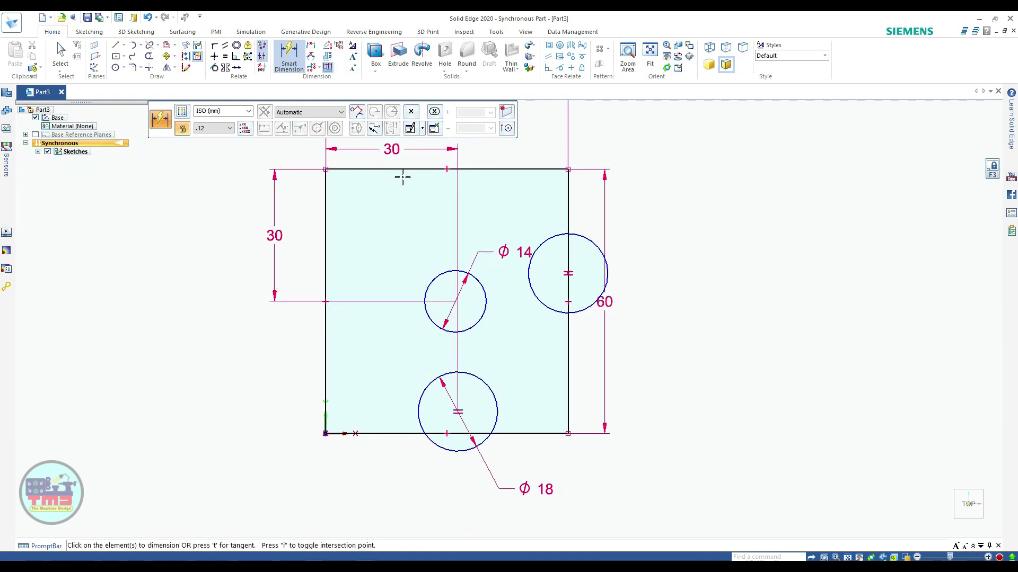
key("Escape")
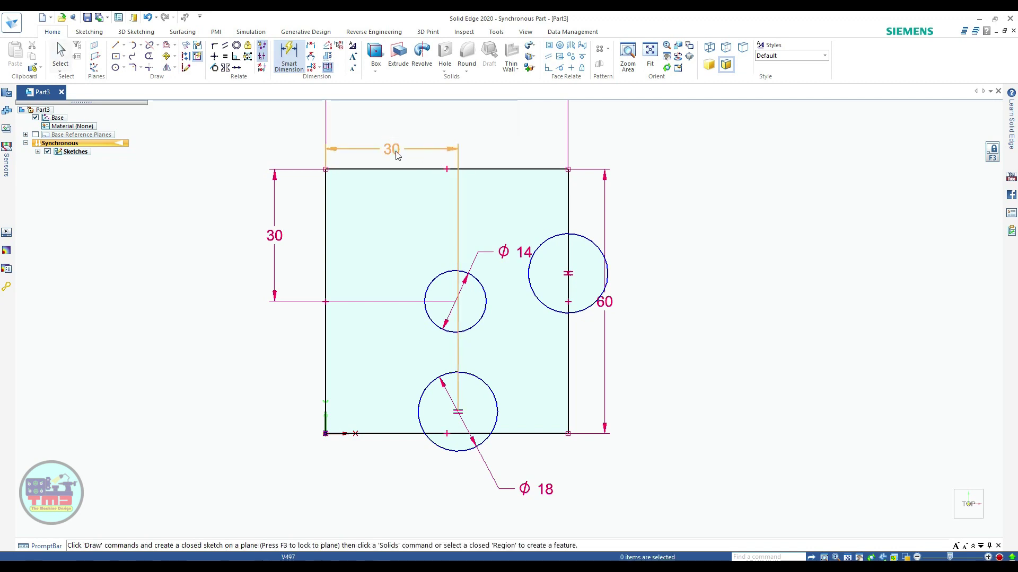
left_click(396, 152)
type("32")
key("Return")
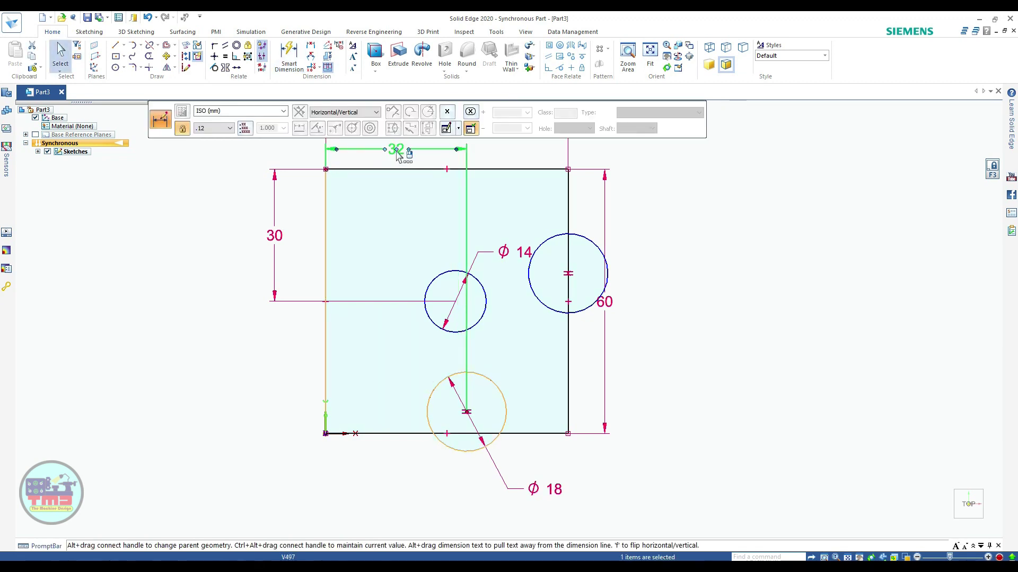
key("Escape")
- Align the middle circle's centre horizontally with the right-edge circle's centre and vertically with the lower circle's centre
key("h")
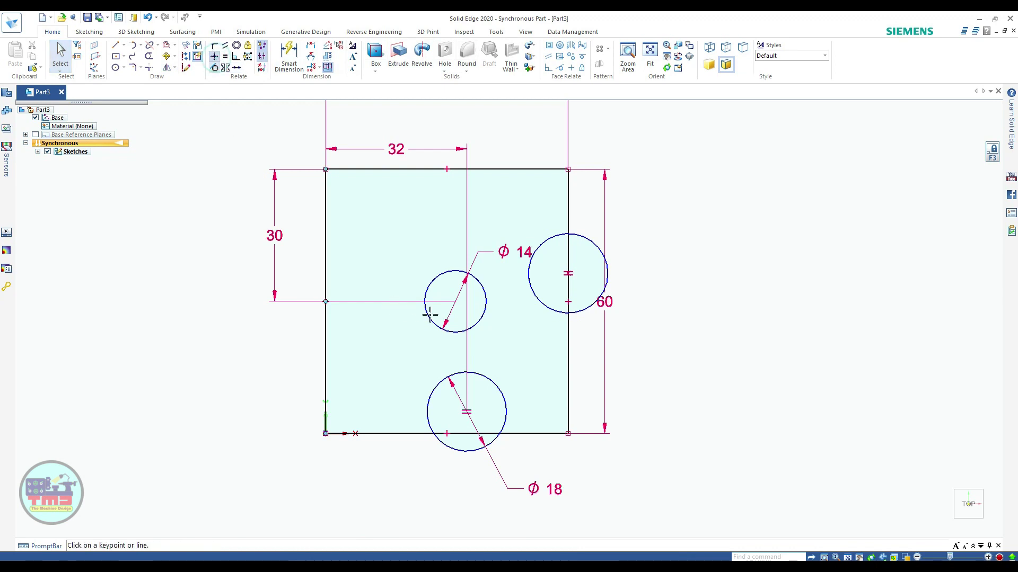
left_click(457, 302)
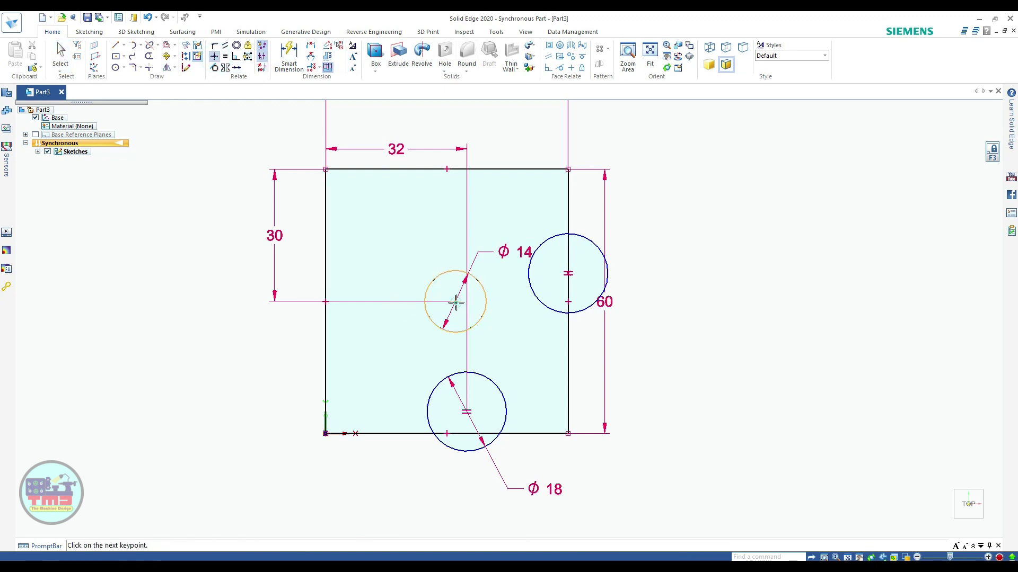
left_click(569, 273)
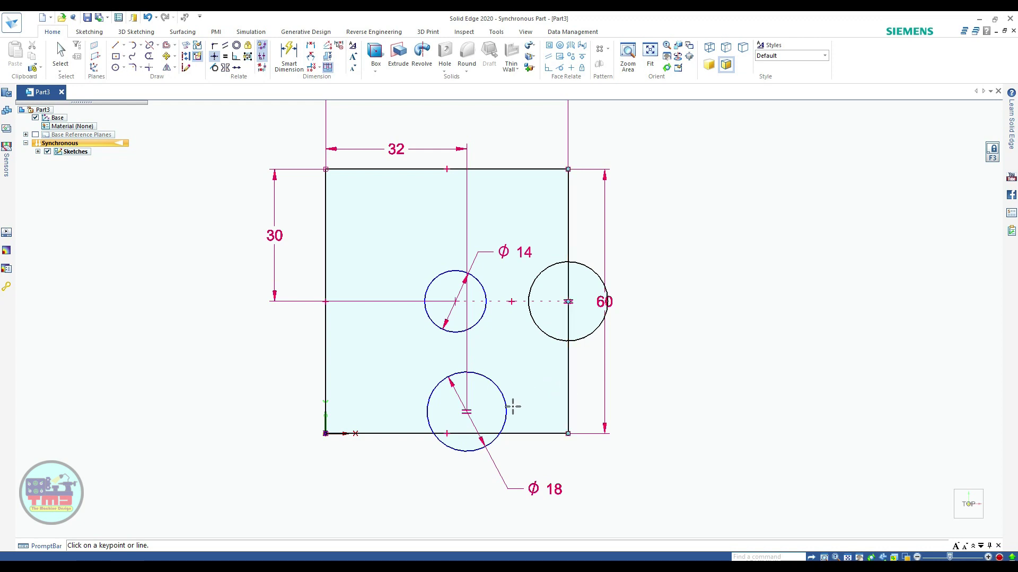
left_click(456, 303)
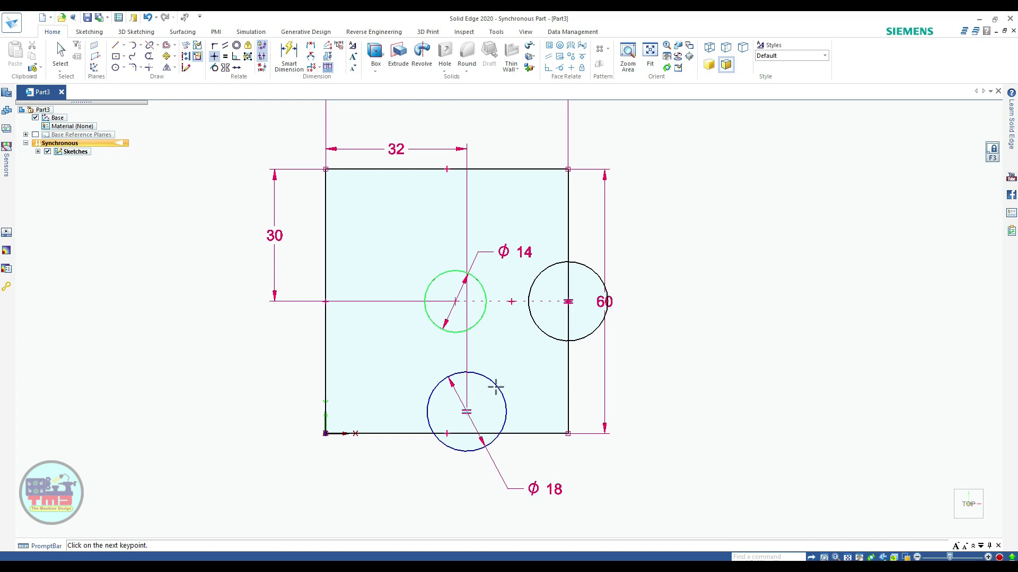
left_click(468, 412)
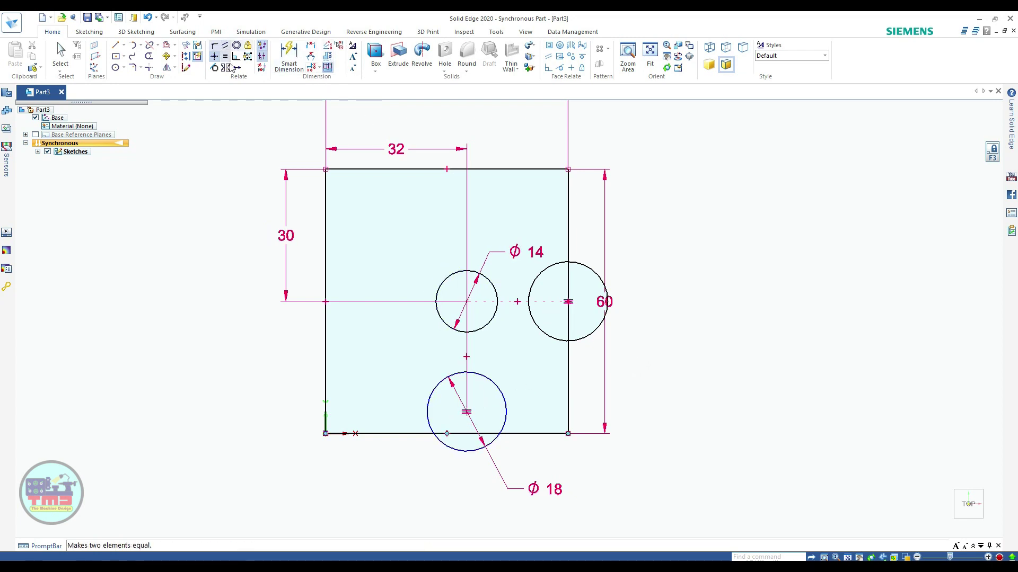
- Connect the lower circle's centre to the rectangle's bottom edge
left_click(215, 47)
left_click(467, 412)
left_click(408, 433)
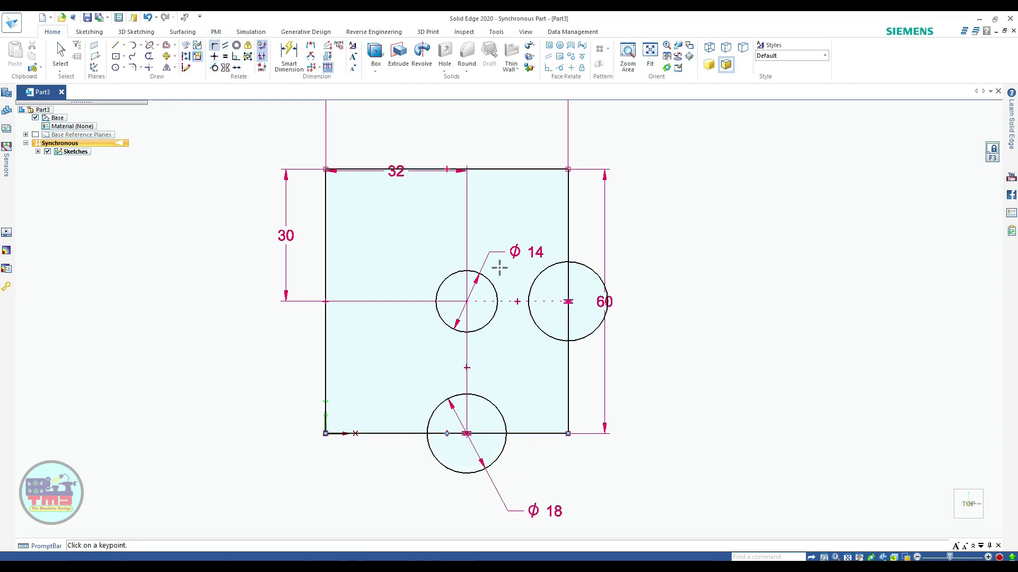
- Sketch two connected lines outlining a rectangular notch across the rectangle's lower-left corner
scroll(495, 266, "down", 2)
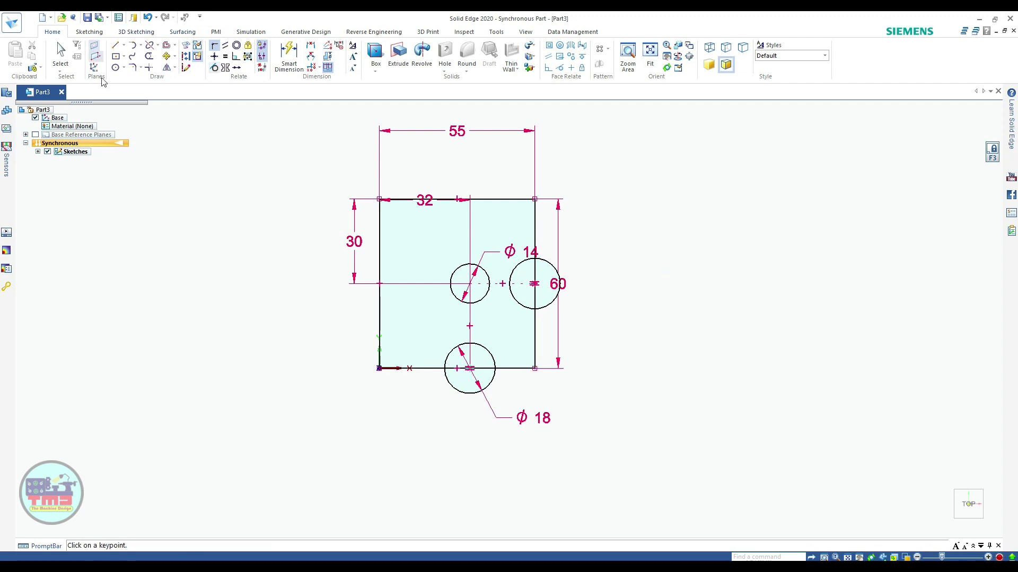
left_click(117, 49)
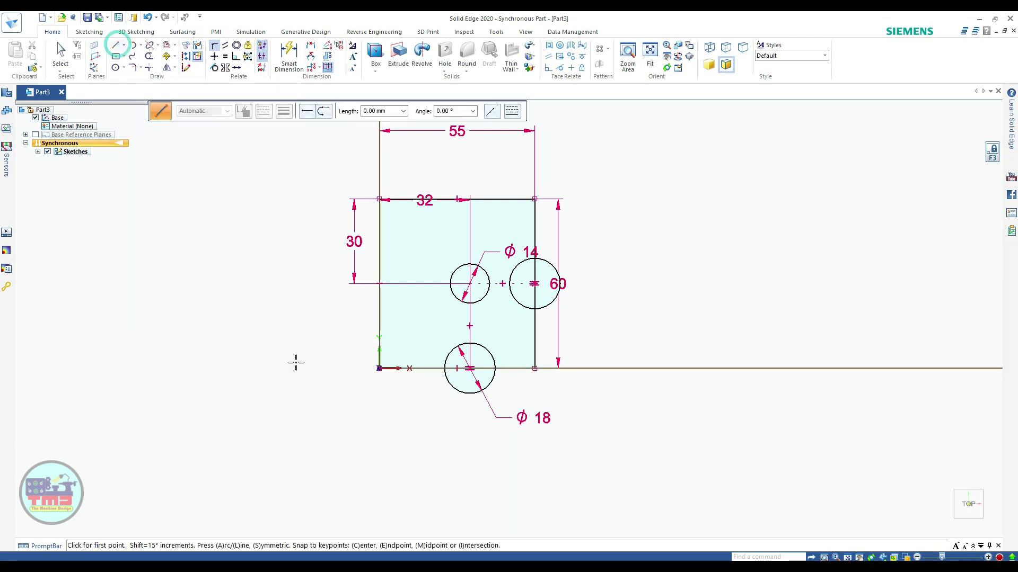
left_click(379, 344)
left_click(379, 367)
left_click(412, 368)
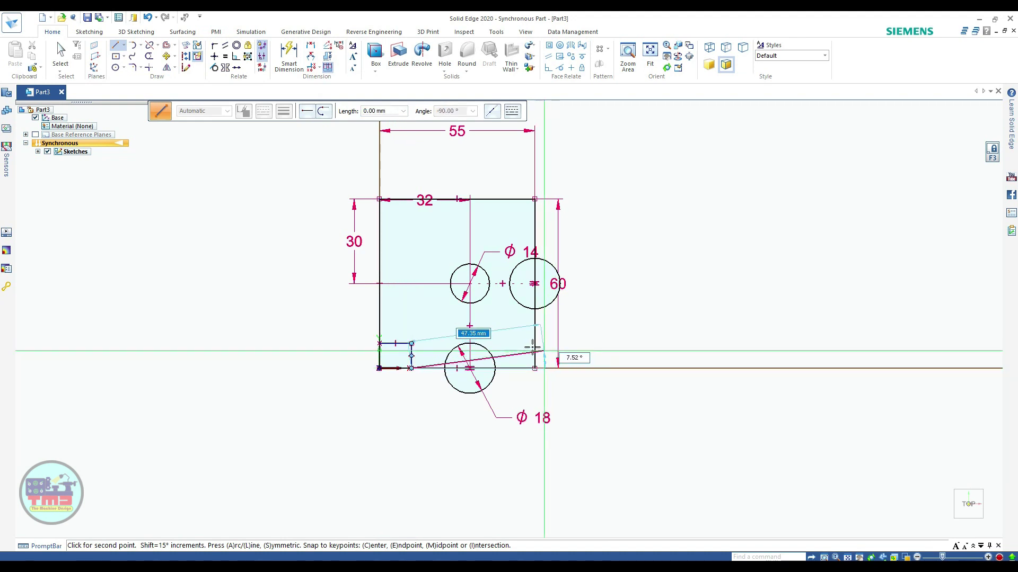
key("Escape")
- Sketch two connected lines outlining a smaller notch across the rectangle's lower-right corner
scroll(519, 347, "up", 3)
left_click(124, 45)
left_click(141, 63)
left_click(508, 389)
left_click(509, 363)
left_click(549, 363)
key("Escape")
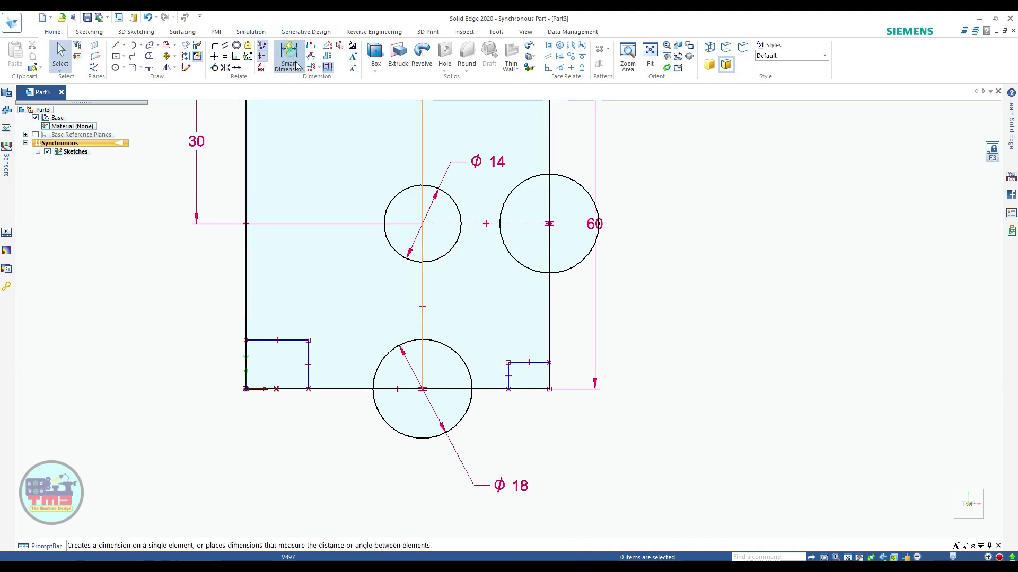
- Dimension the lower-left notch and set its width to 15 mm and its height to 10 mm
left_click(289, 56)
left_click(281, 340)
left_click(282, 417)
type("15")
key("Return")
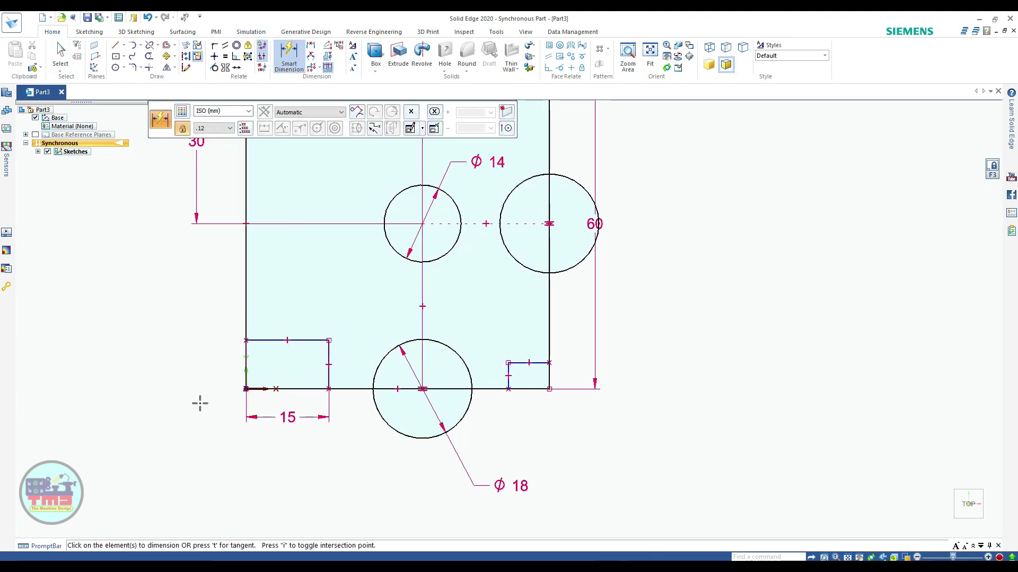
left_click(328, 366)
left_click(217, 375)
type("10")
key("Return")
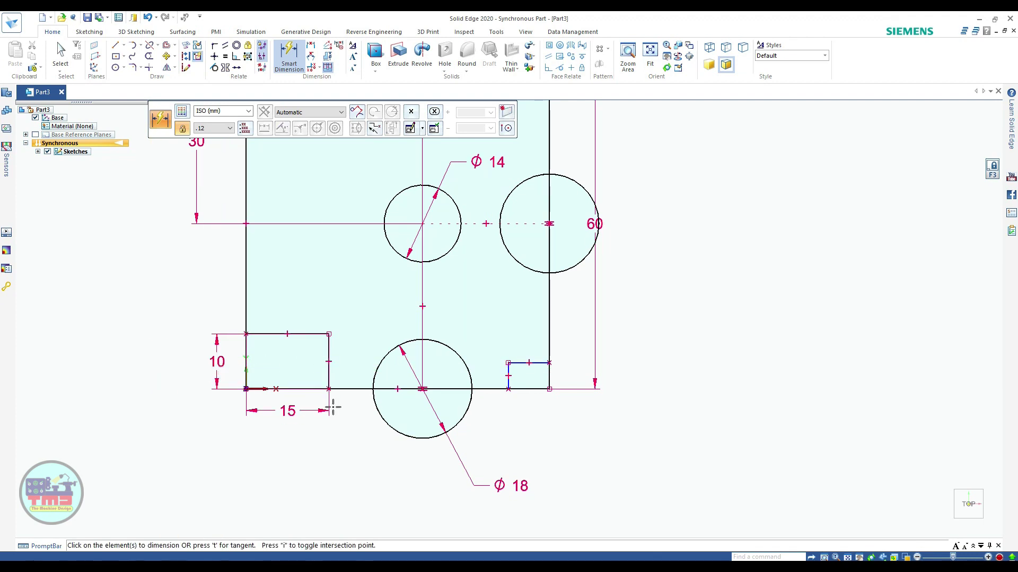
- Make both lines of the lower-right notch equal in length to the lower-left notch's vertical line
left_click(225, 56)
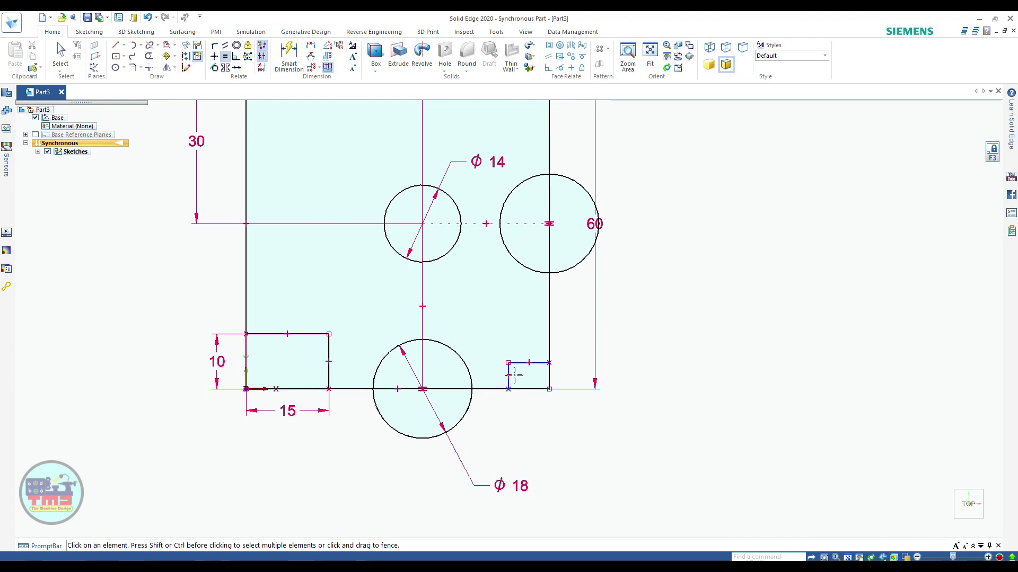
left_click(493, 381)
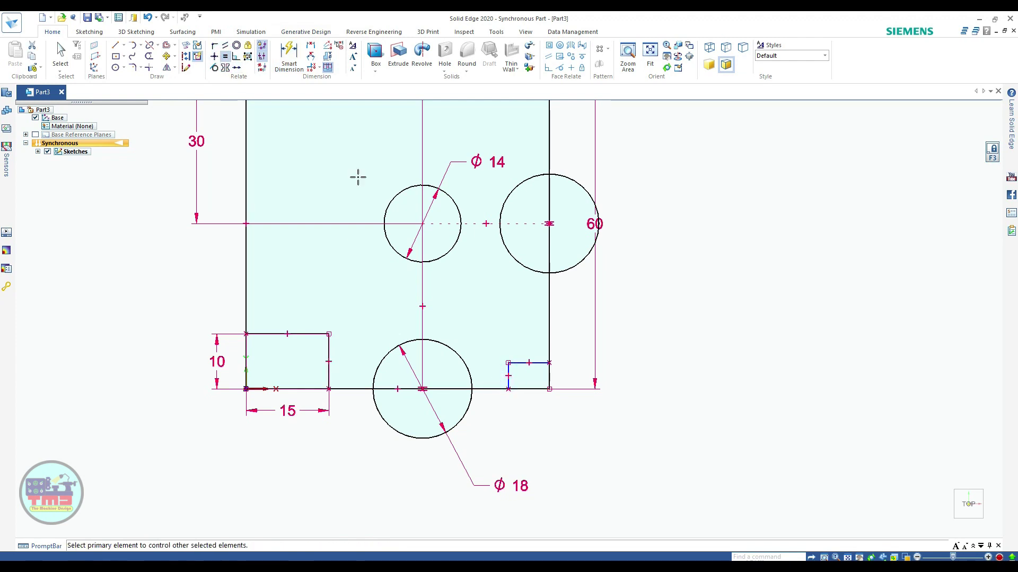
left_click(328, 362)
left_click(527, 335)
left_click(494, 362)
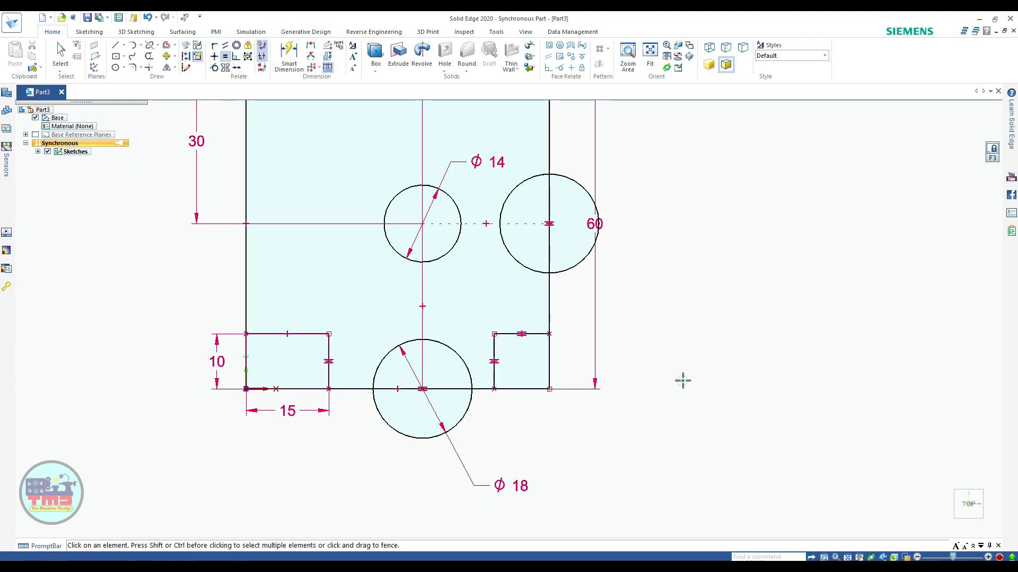
- Extrude the main sketch region upward by 15 mm, leaving out the circles and corner notches
scroll(313, 326, "down", 3)
scroll(292, 211, "up", 1)
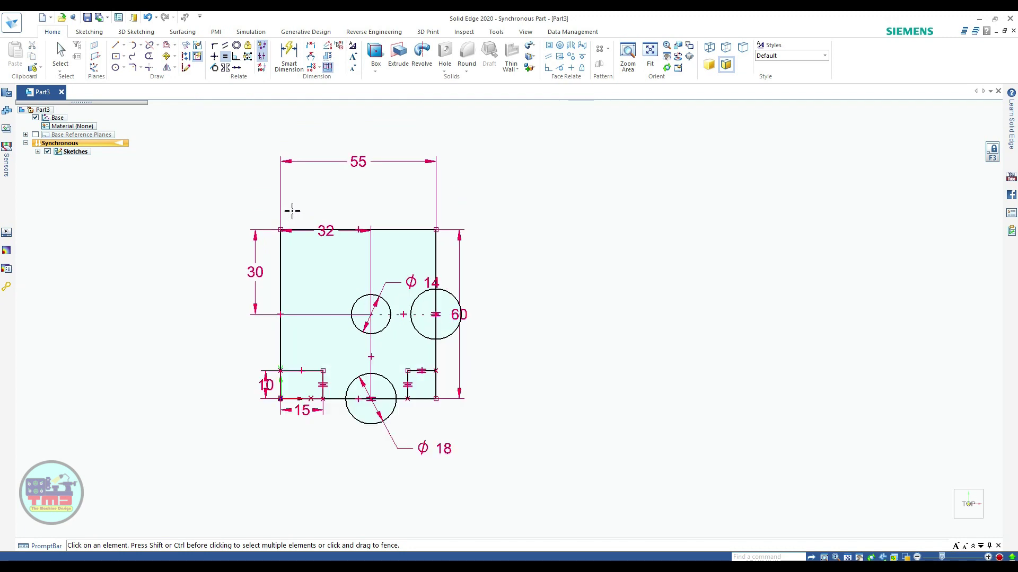
key("ctrl+i")
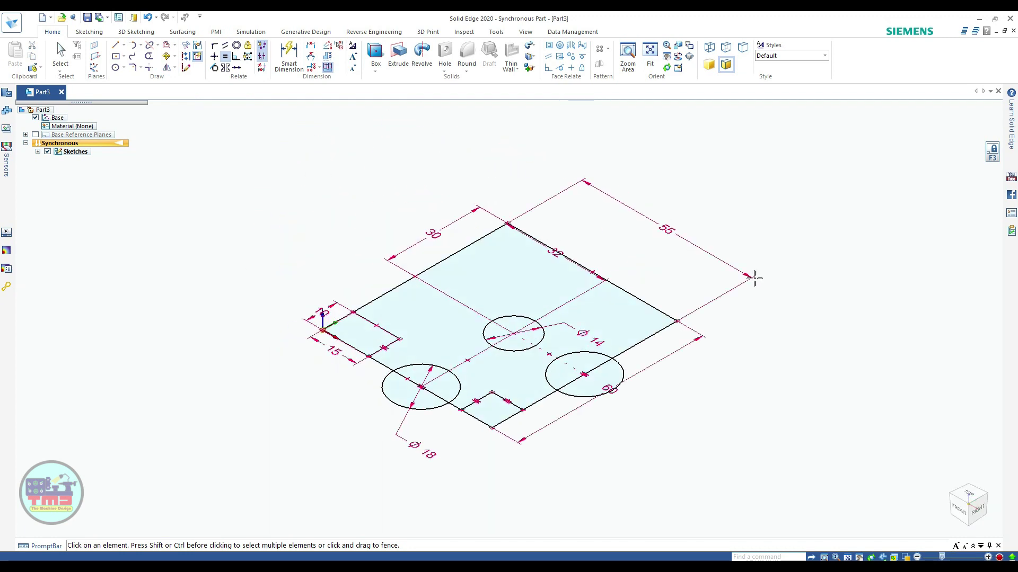
key("Escape")
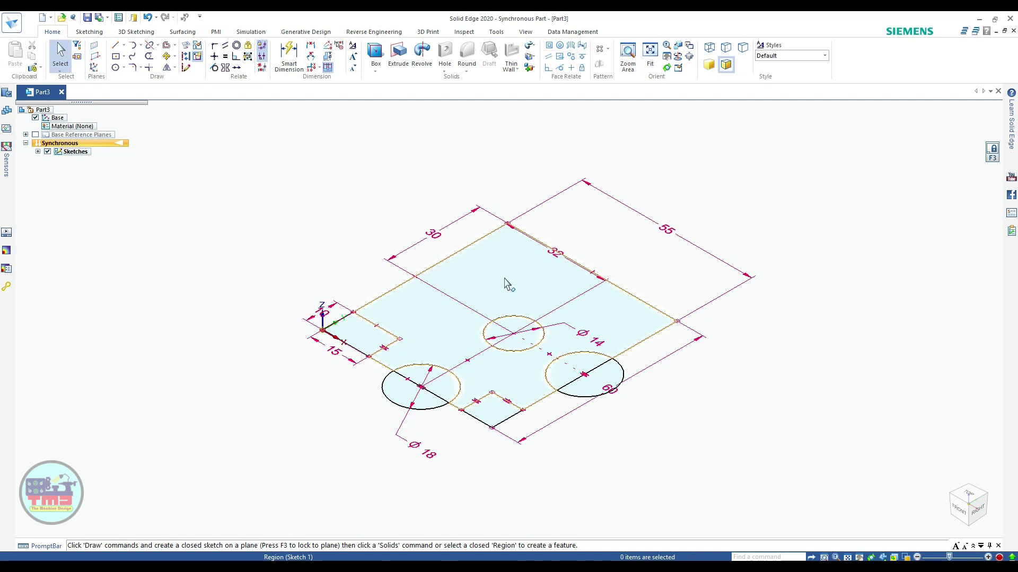
left_click(506, 284)
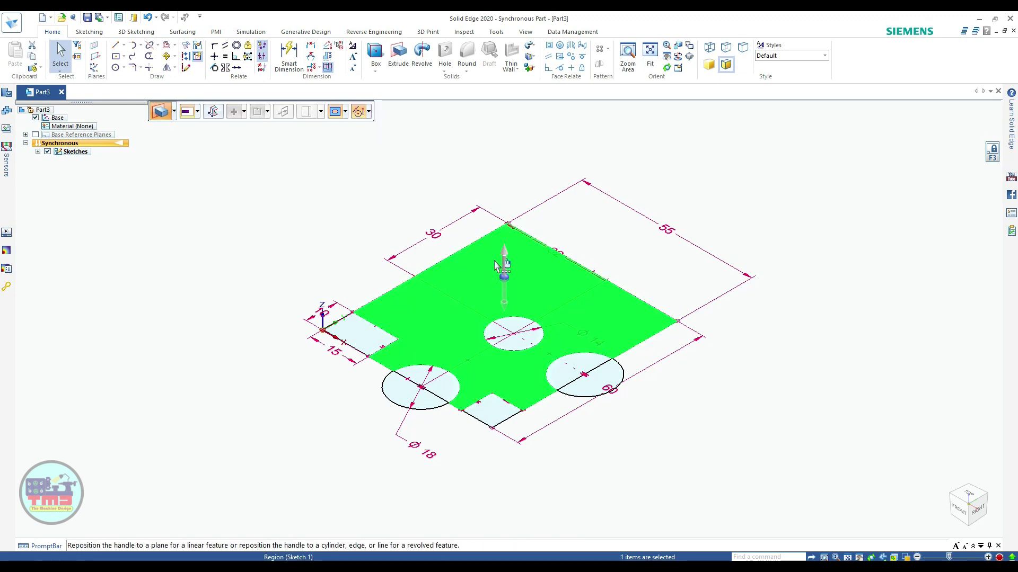
left_click(498, 265)
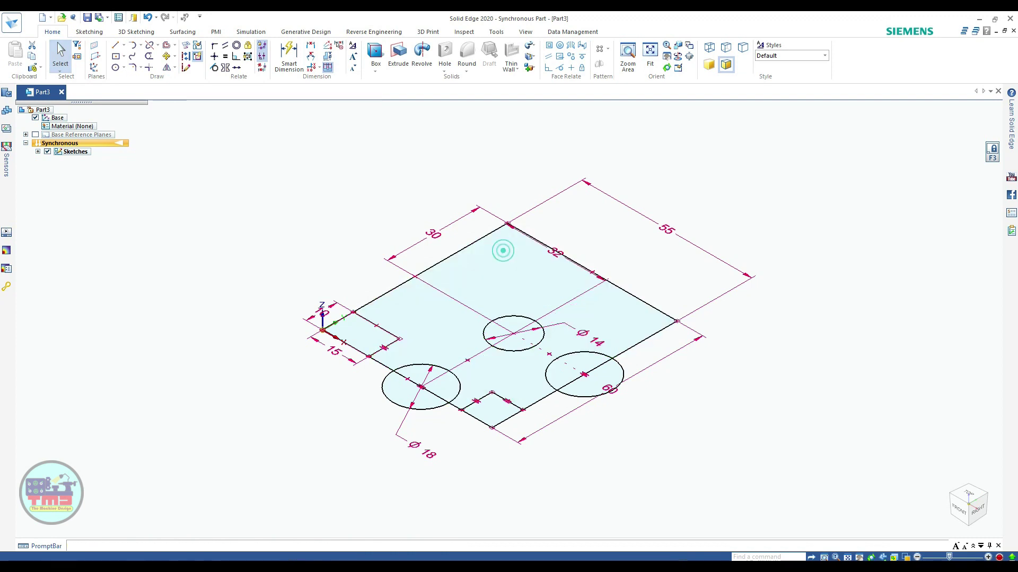
type("15")
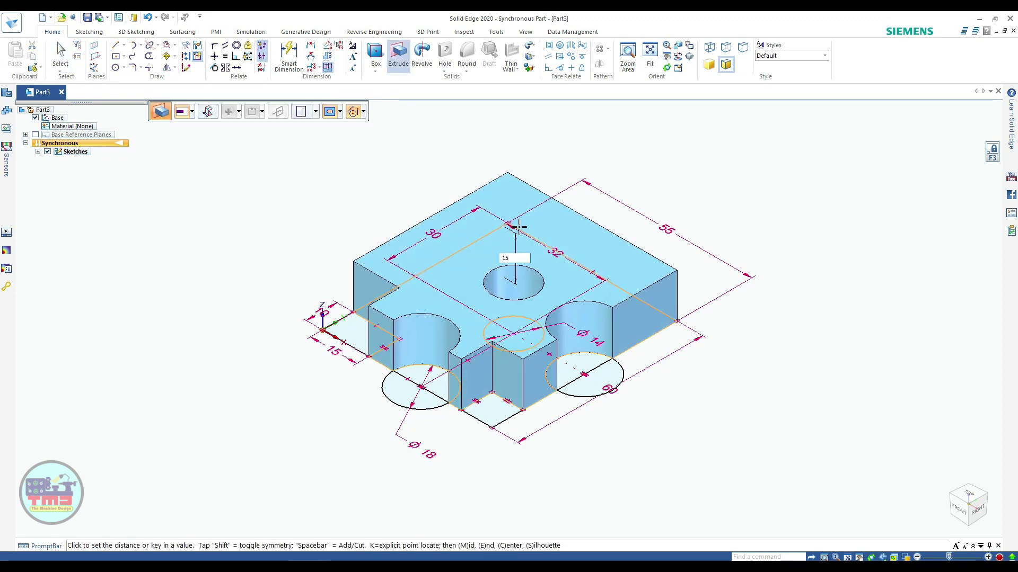
key("Return")
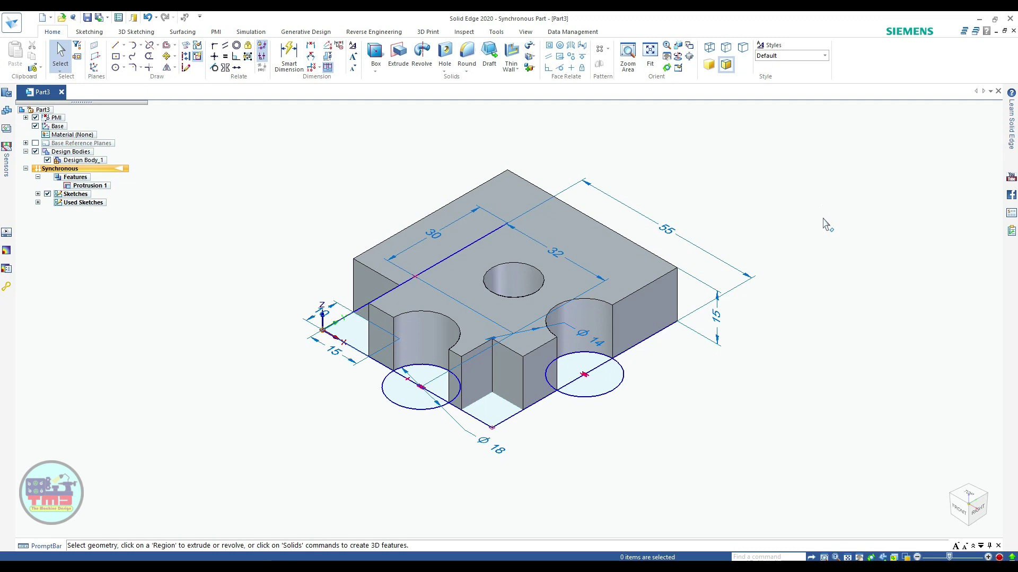
- Hide the PMI dimensions and the sketches so only the solid body is displayed
left_click(35, 117)
left_click(287, 186)
left_click(48, 194)
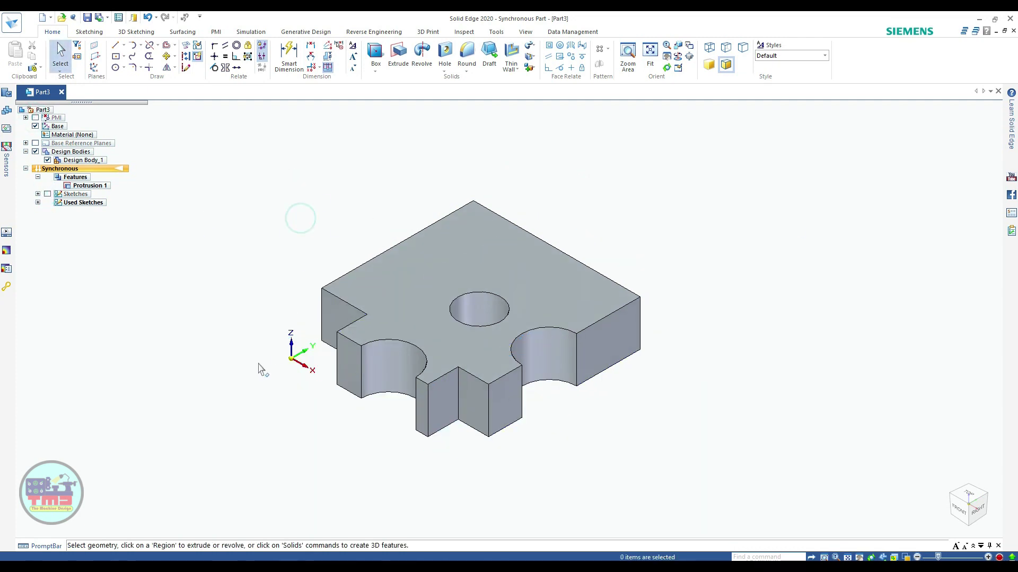
- Start an unequal-setbacks chamfer and set its type to 2 Setbacks
left_click(467, 68)
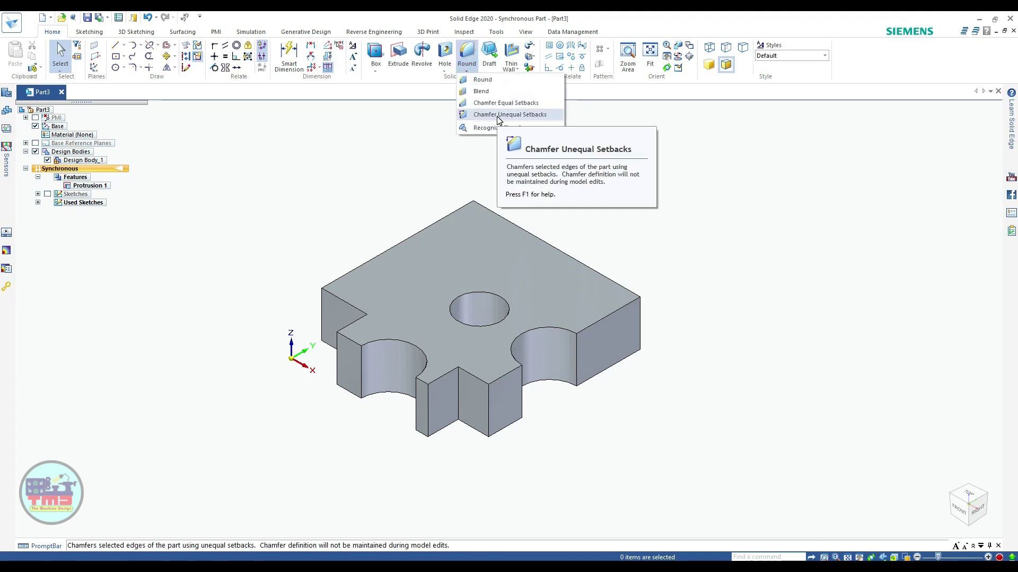
left_click(498, 115)
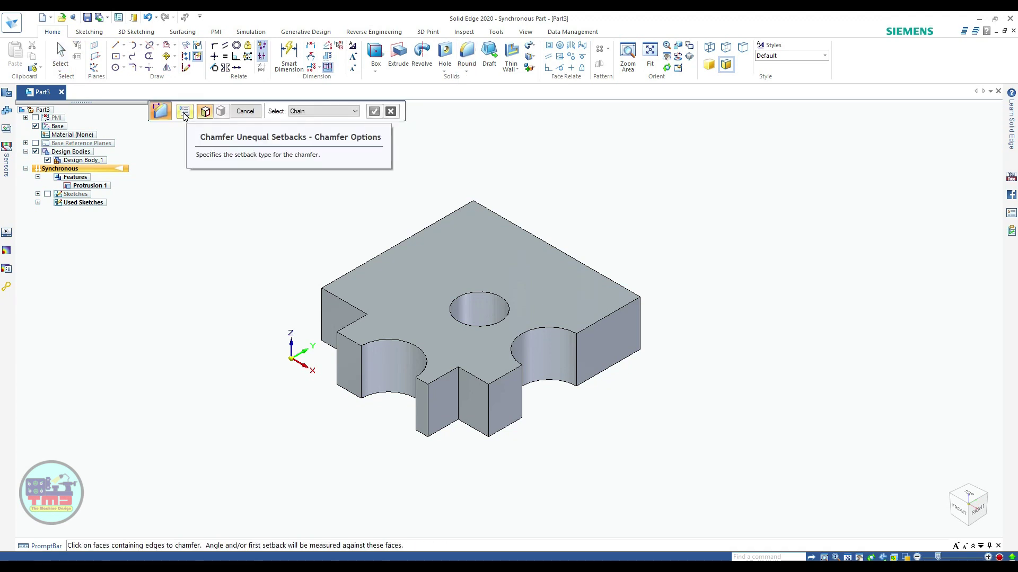
left_click(185, 113)
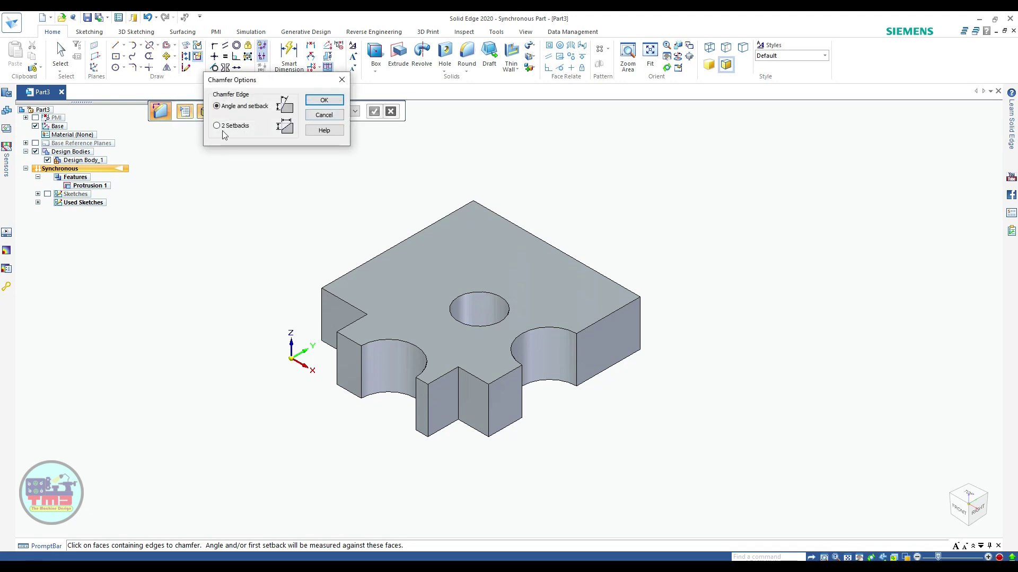
left_click(231, 129)
left_click(328, 102)
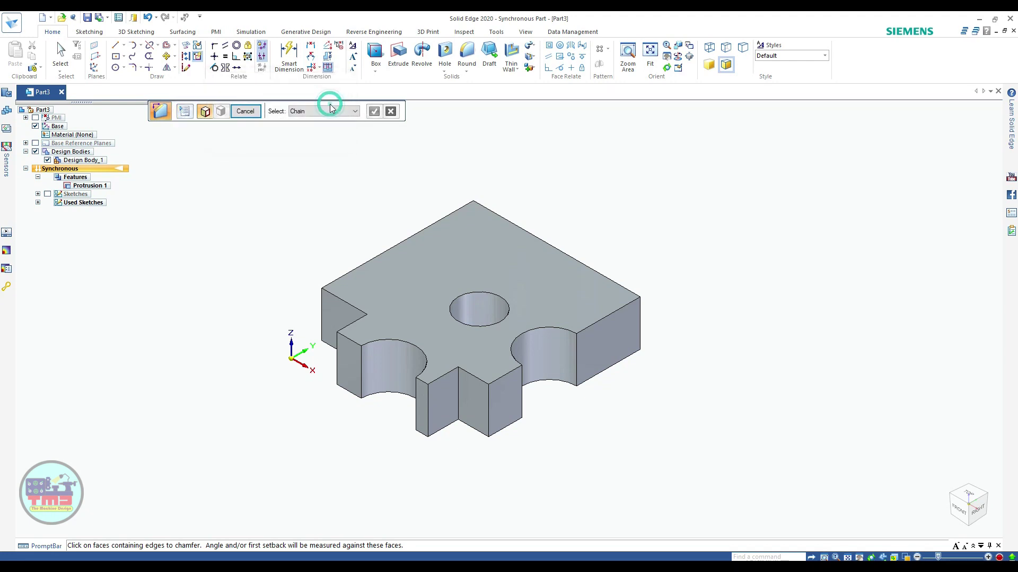
- Set the chamfer selection to Face and accept the plate's long rear side face, opposite the notches, as reference
left_click(320, 111)
left_click(314, 121)
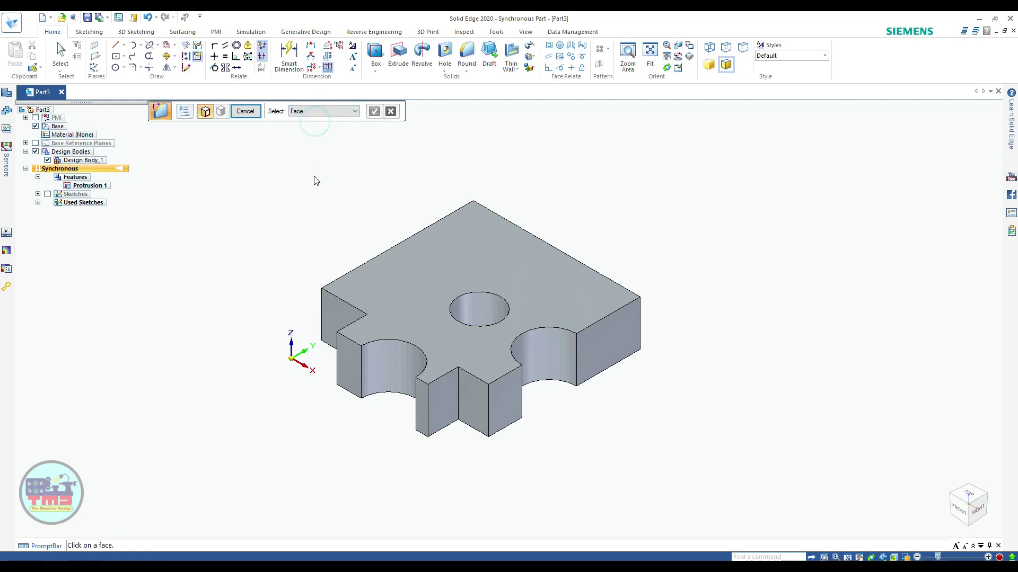
middle_click_drag(551, 257, 452, 259)
left_click(581, 350)
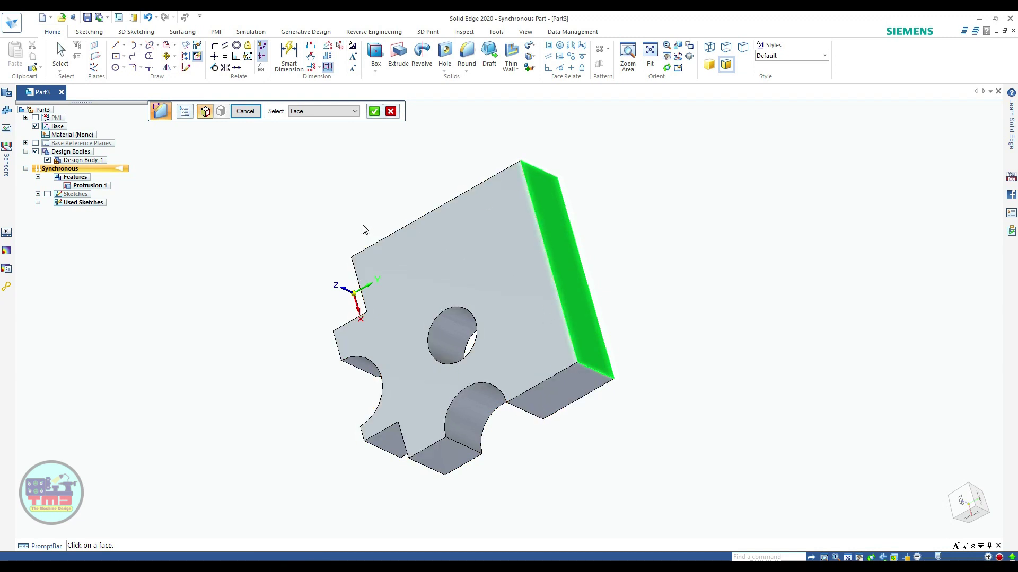
right_click(299, 166)
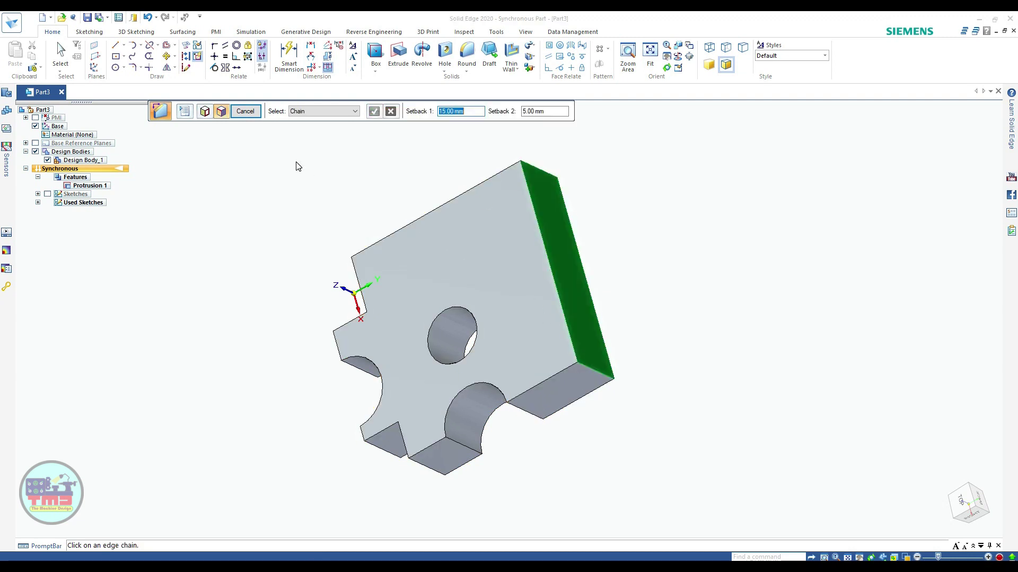
- Chamfer both vertical edges of the rear face with setback 1 at 15 mm and setback 2 at 10 mm
left_click(529, 168)
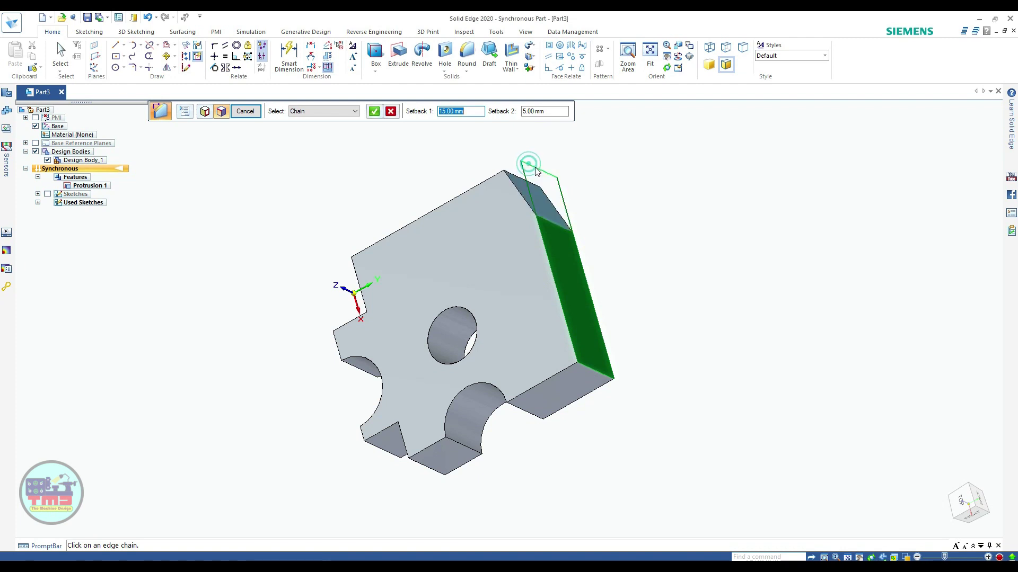
middle_click_drag(585, 374, 629, 392)
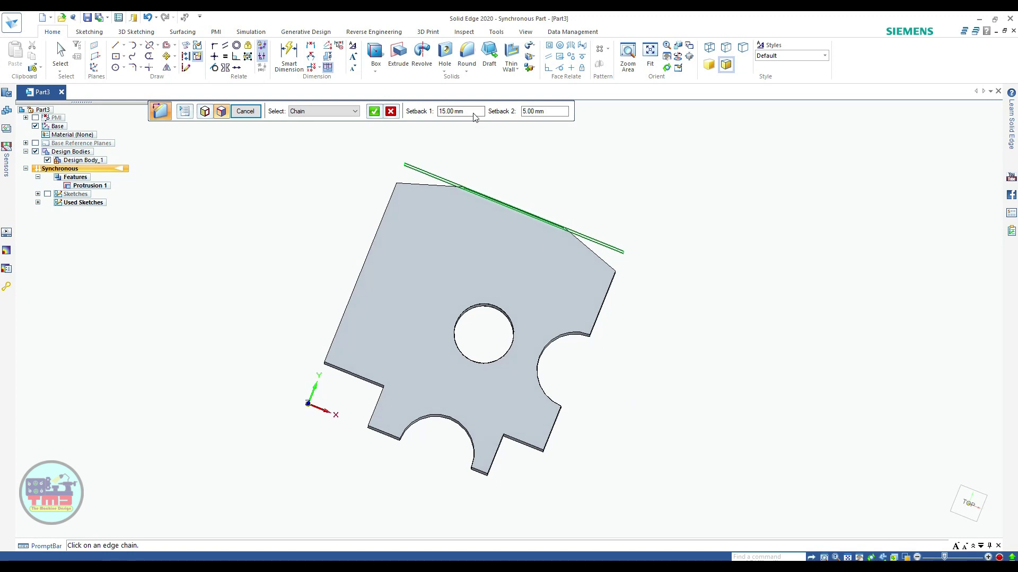
key("Tab")
type("10")
key("Return")
left_click(677, 194)
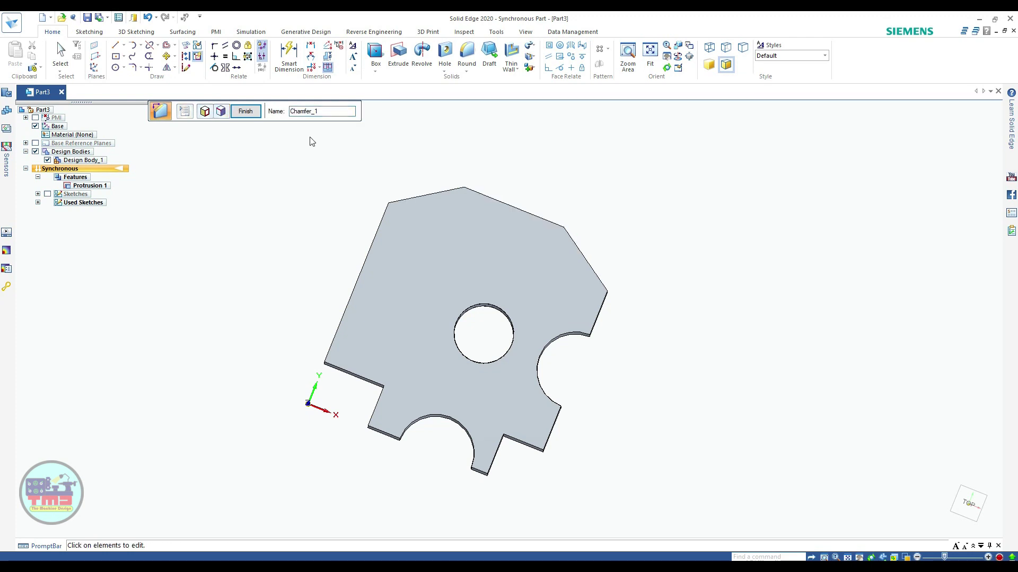
left_click(245, 112)
key("ctrl+i")
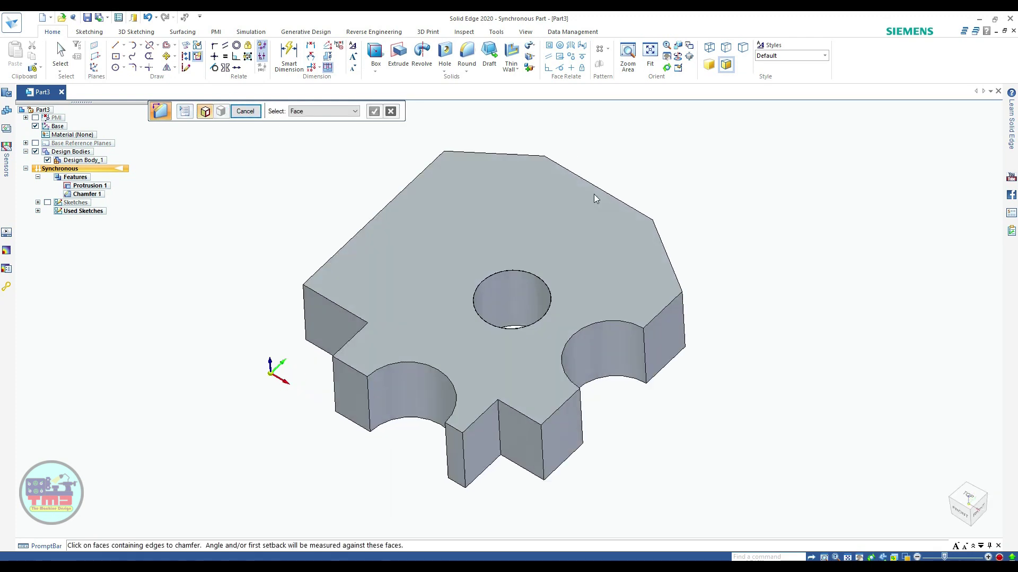
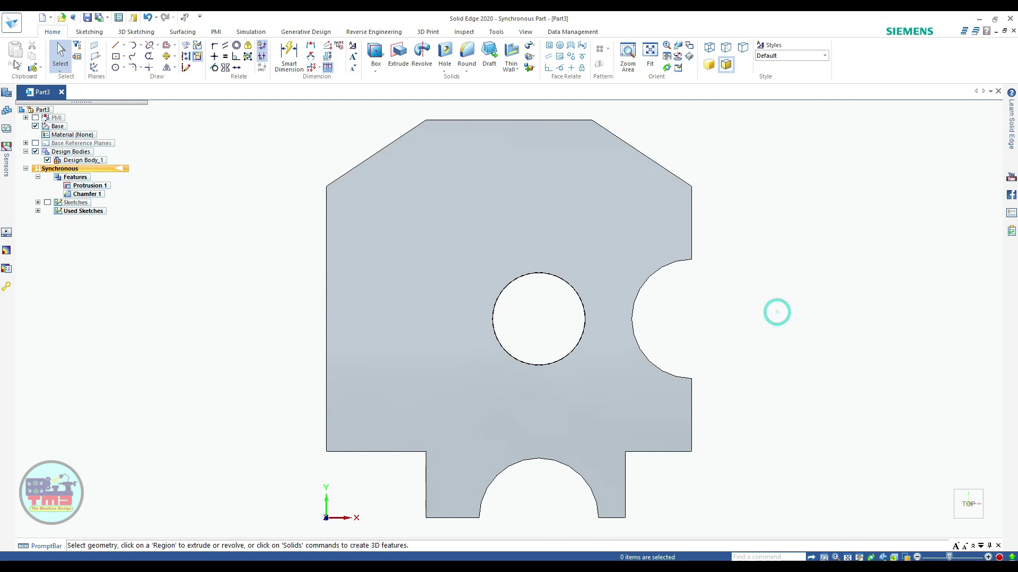
- Sketch a rectangle about 12 × 36 mm on the plate's top face, starting at the left edge's lower corner
left_click(123, 56)
left_click(149, 82)
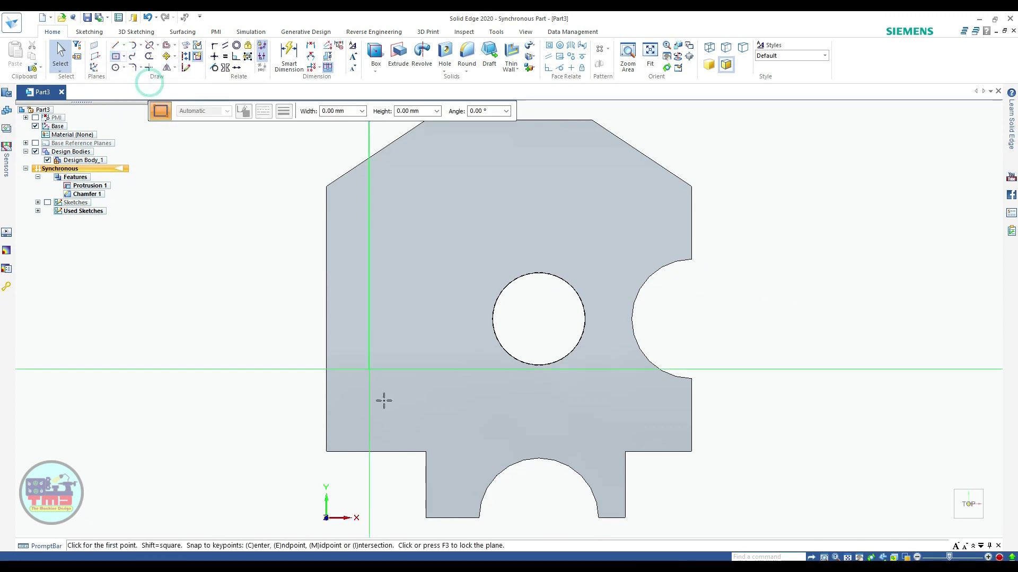
key("F3")
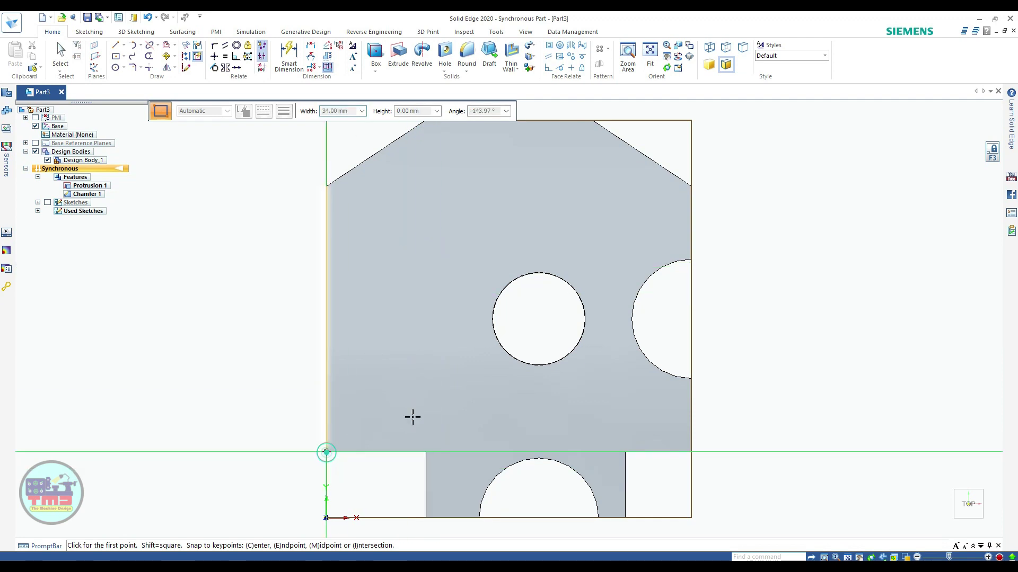
left_click(326, 452)
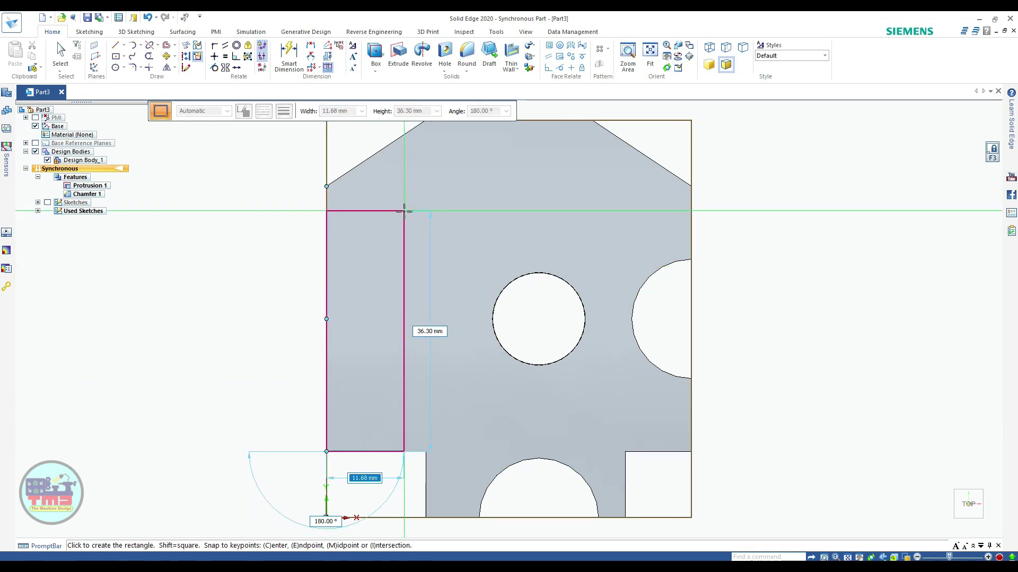
left_click(404, 211)
- Dimension the top-face rectangle and set its length to 40 mm and its width to 10 mm
left_click(289, 55)
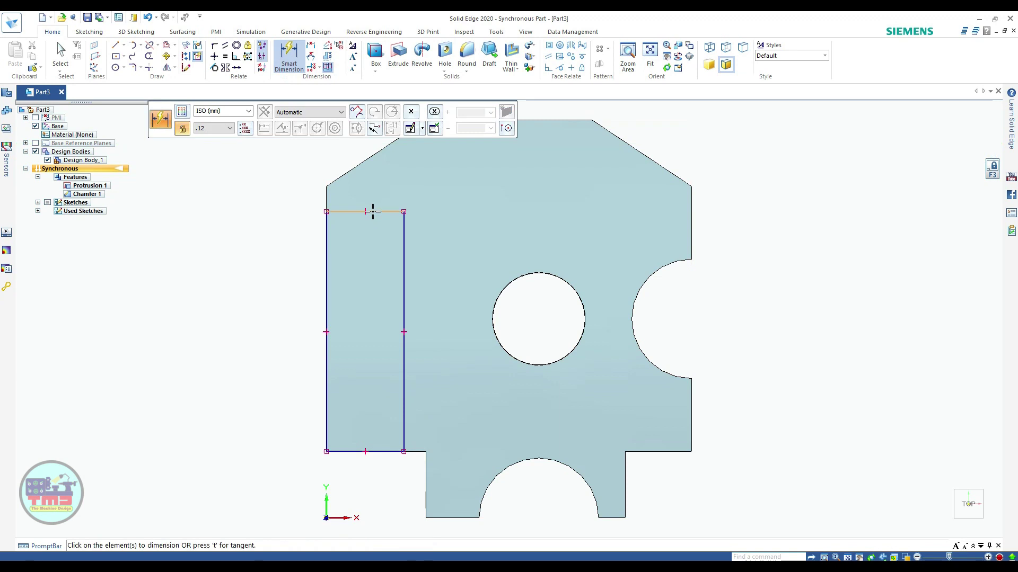
left_click(395, 308)
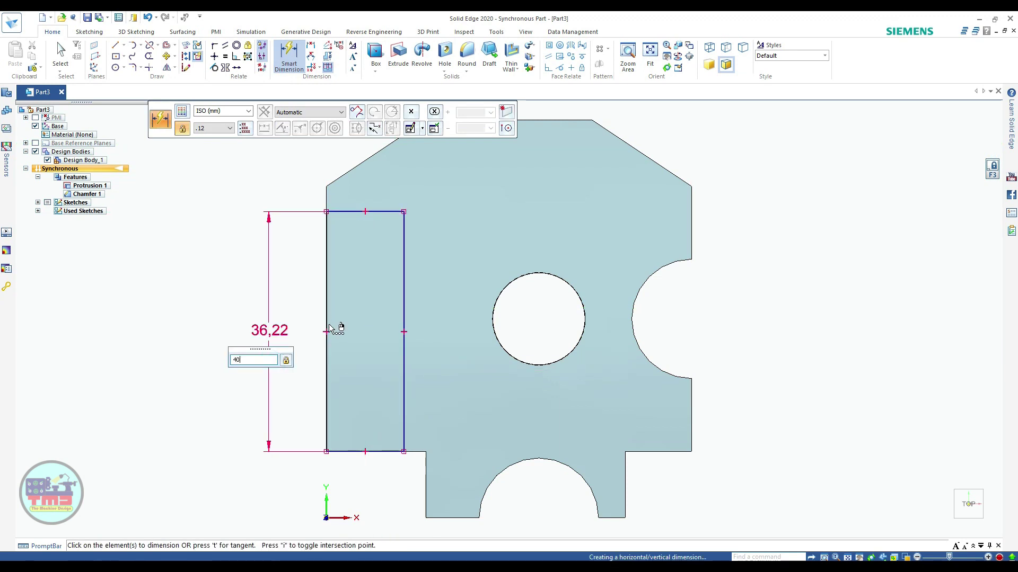
key("Return")
left_click(382, 185)
left_click(359, 145)
type("10")
key("Return")
key("ctrl+i")
key("Escape")
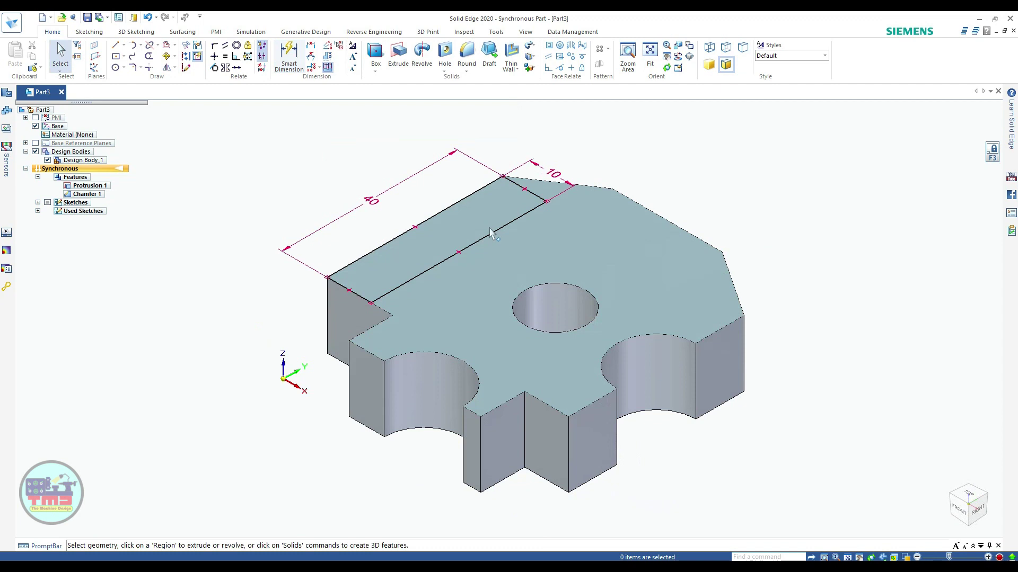
- Extrude the 40 × 10 mm rectangular region on the plate's top face 40 mm upward and hide the PMI dimensions
left_click(480, 223)
scroll(464, 249, "down", 3)
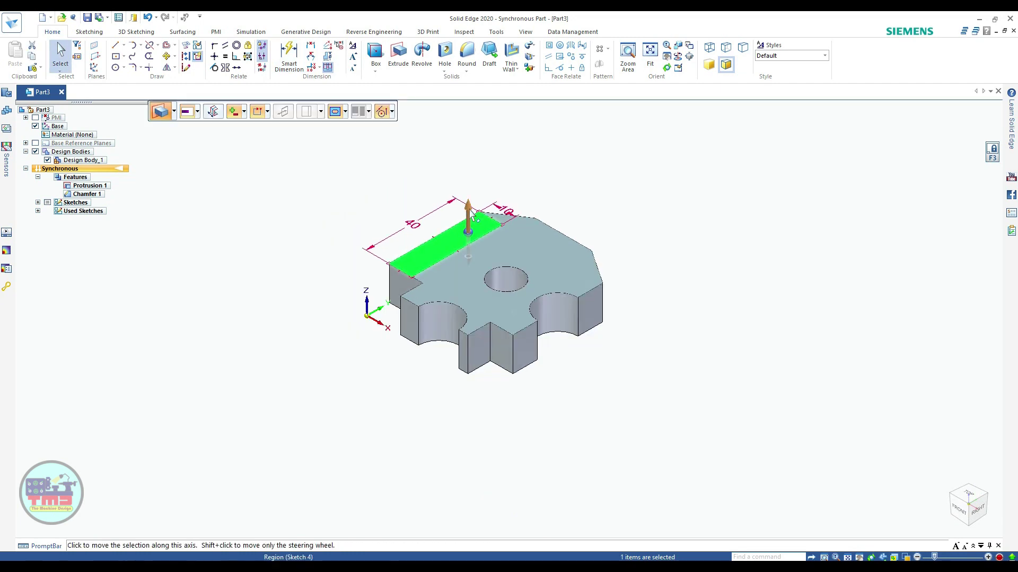
left_click(469, 211)
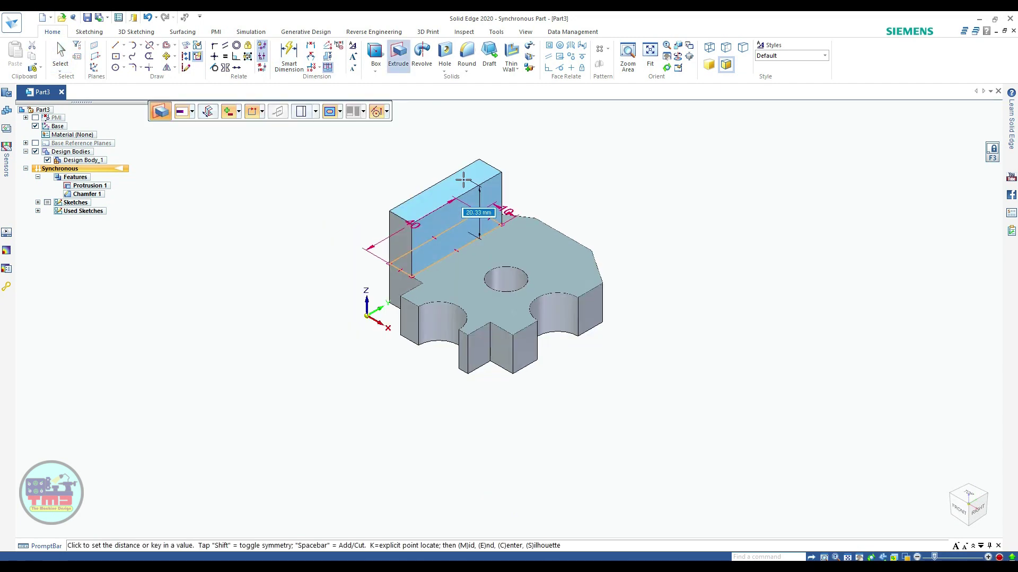
type("40")
key("Return")
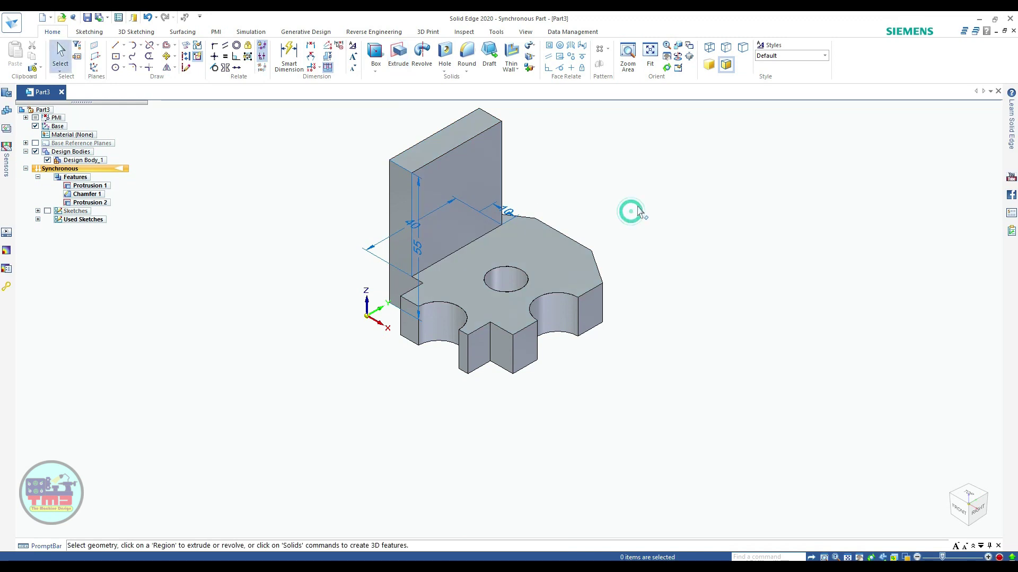
left_click(636, 212)
left_click(284, 169)
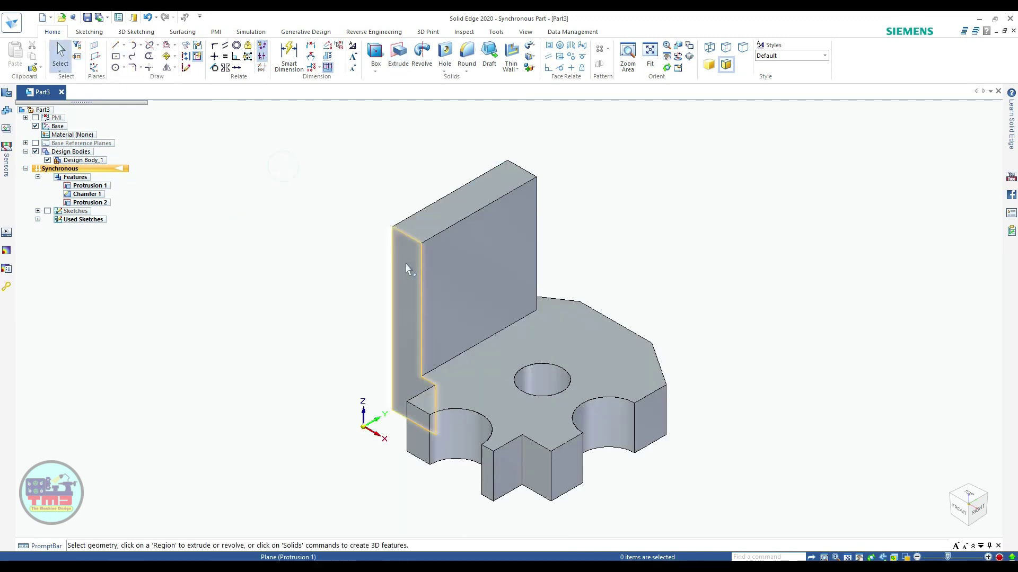
- Sketch a closed L-shaped profile about 36 mm wide on the upright wall's narrow front end face, starting at its upper outer corner
left_click(115, 46)
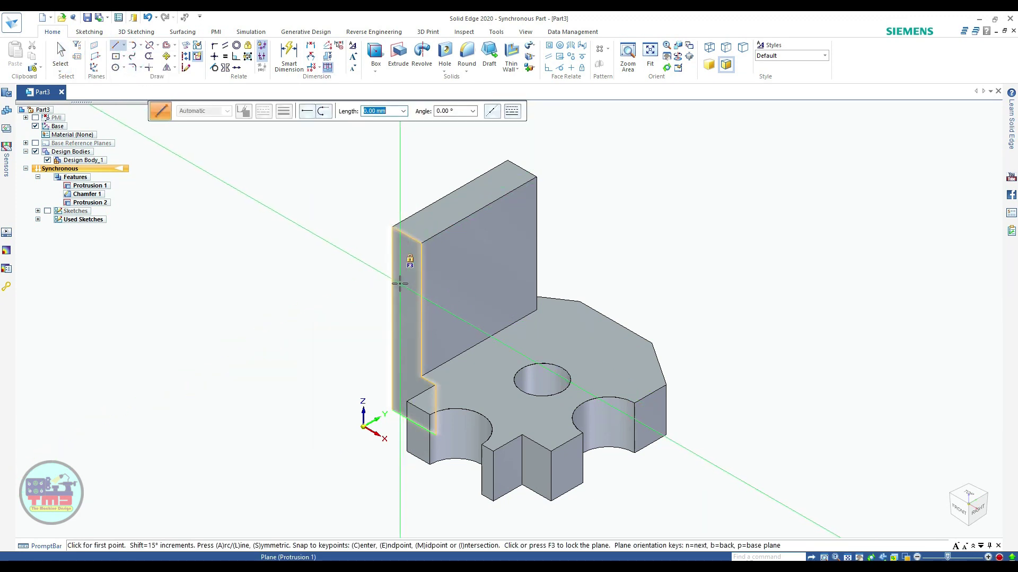
key("F3")
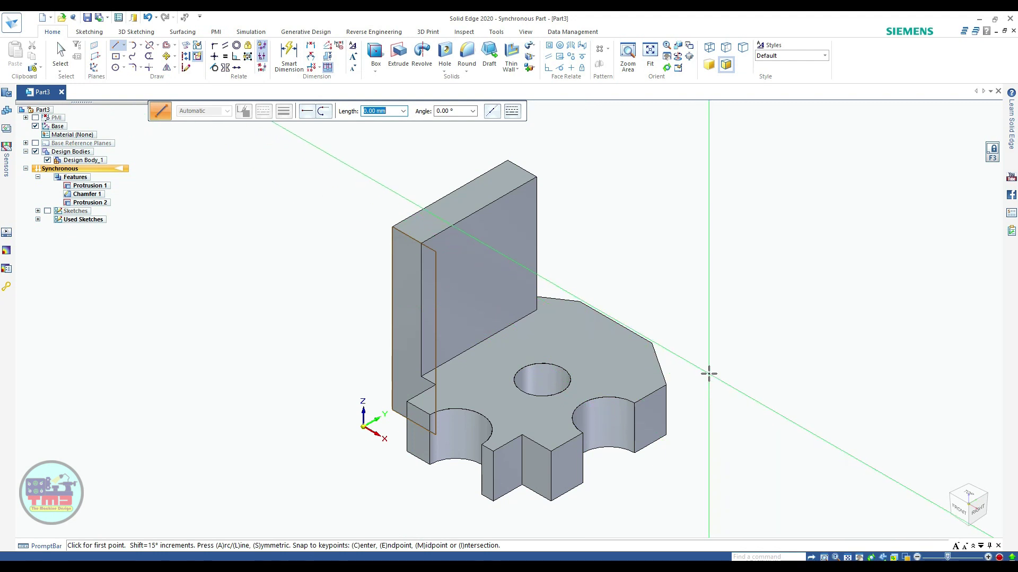
key("ctrl+h")
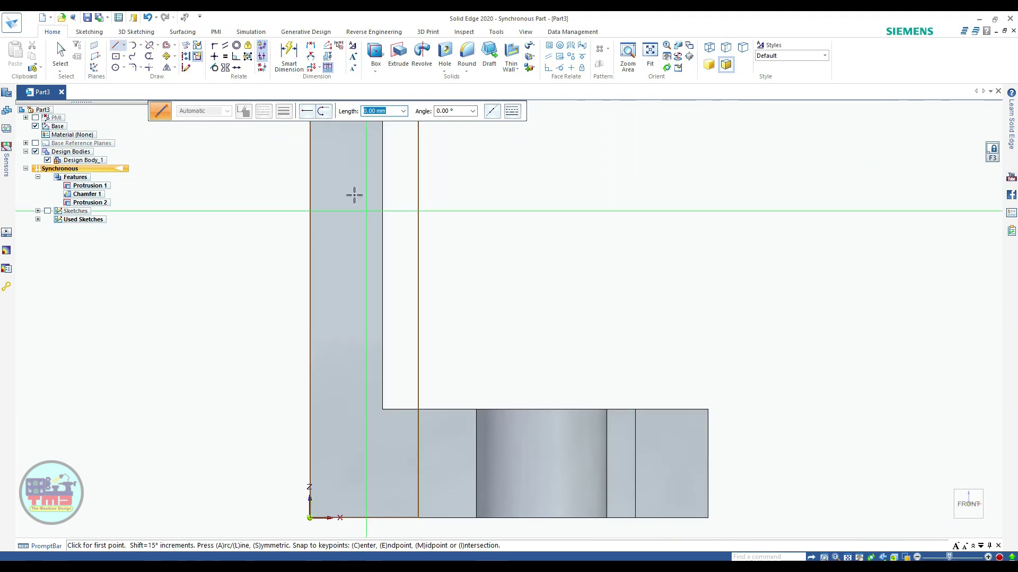
scroll(359, 200, "down", 4)
scroll(396, 253, "up", 2)
left_click(396, 251)
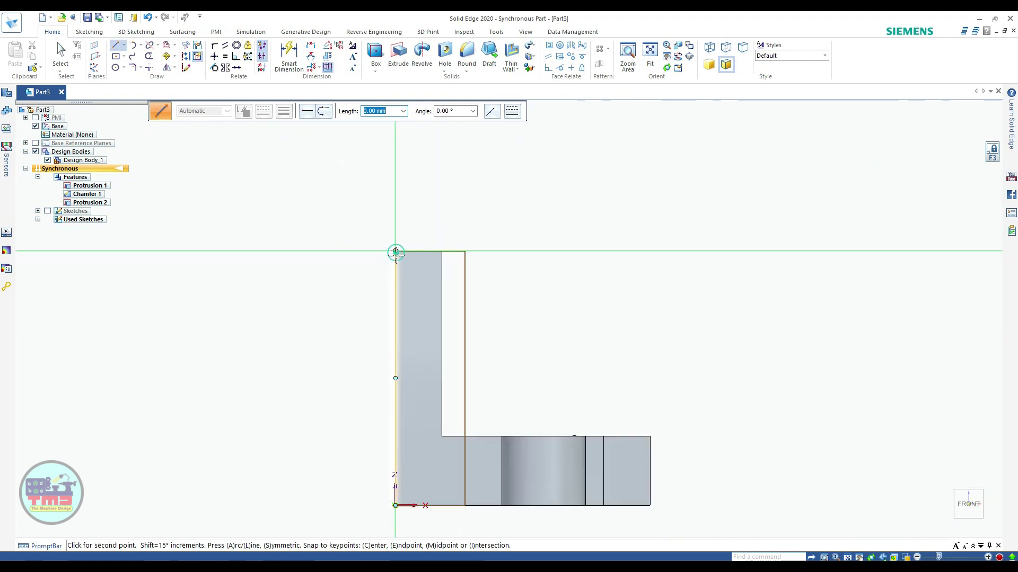
left_click(395, 300)
left_click(563, 299)
left_click(563, 184)
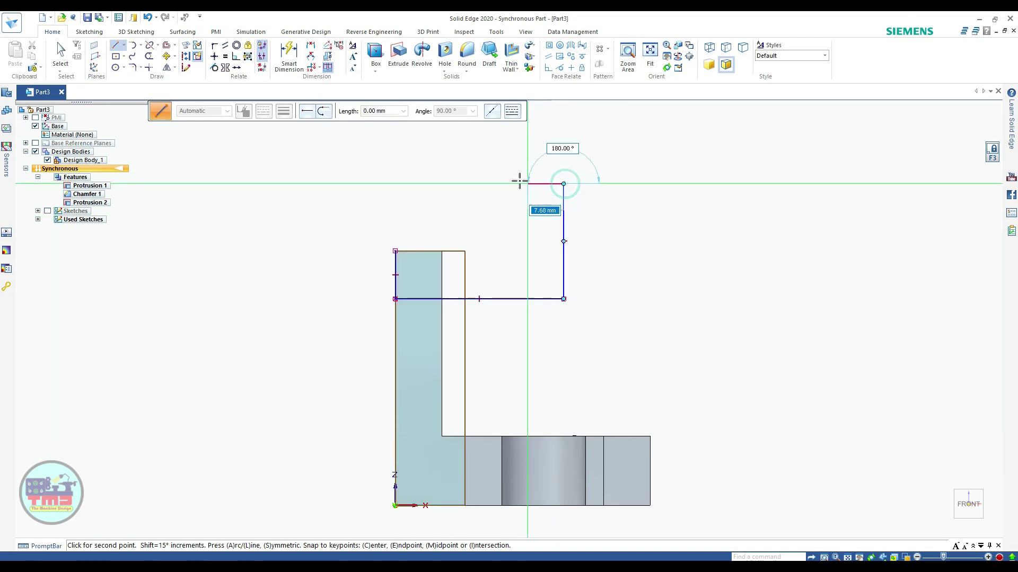
left_click(519, 184)
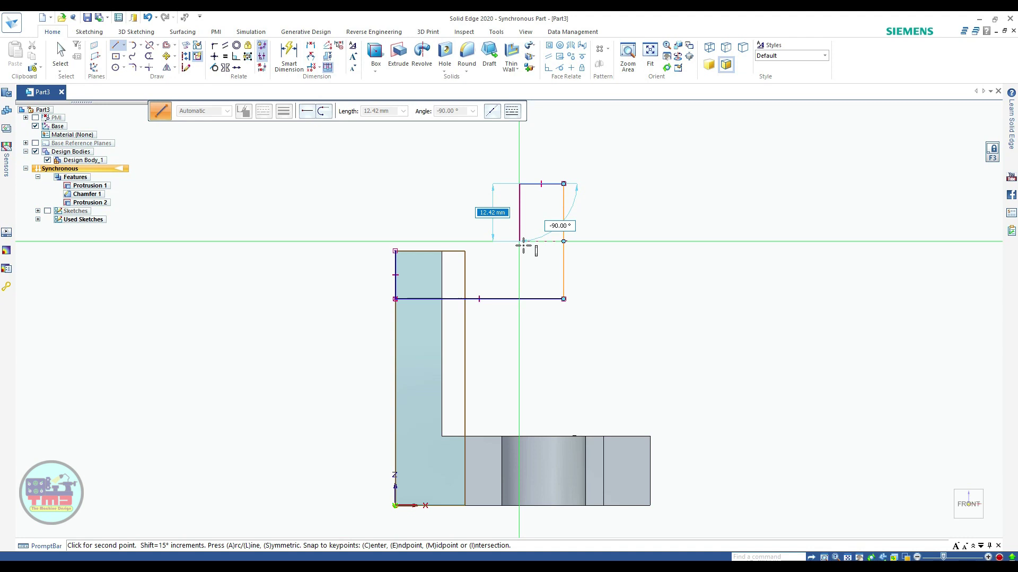
left_click(520, 250)
left_click(395, 251)
left_click(289, 55)
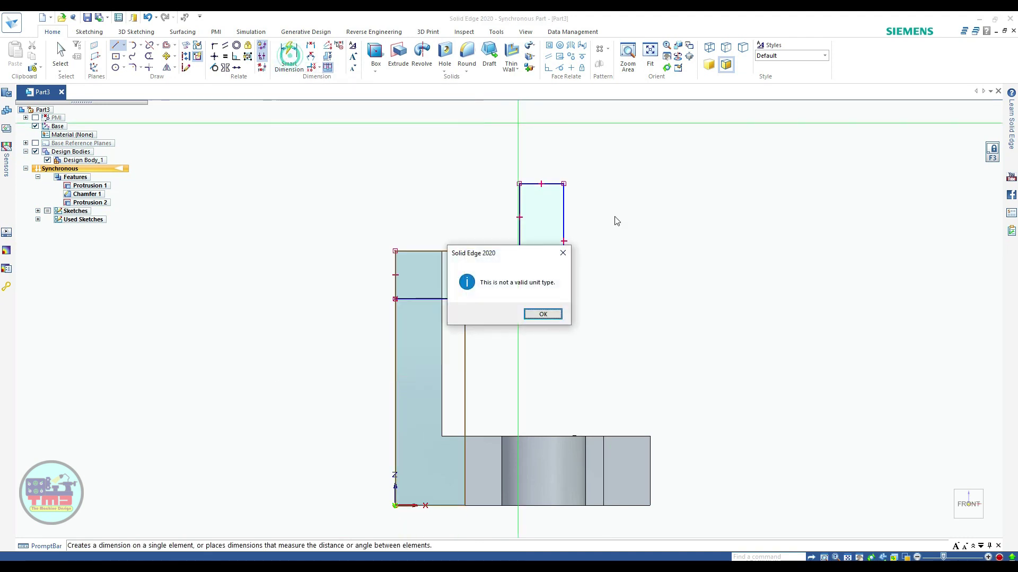
left_click(563, 258)
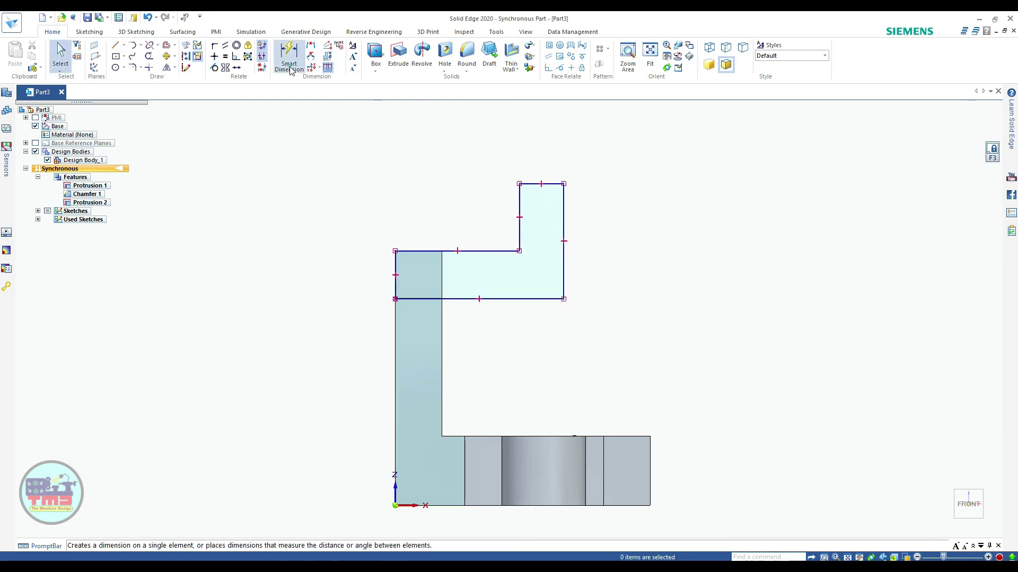
- Dimension the L-profile's two upper horizontal edges, setting the raised leg's width to 10 mm and the lower ledge to 20 mm
left_click(289, 57)
left_click(536, 184)
left_click(540, 168)
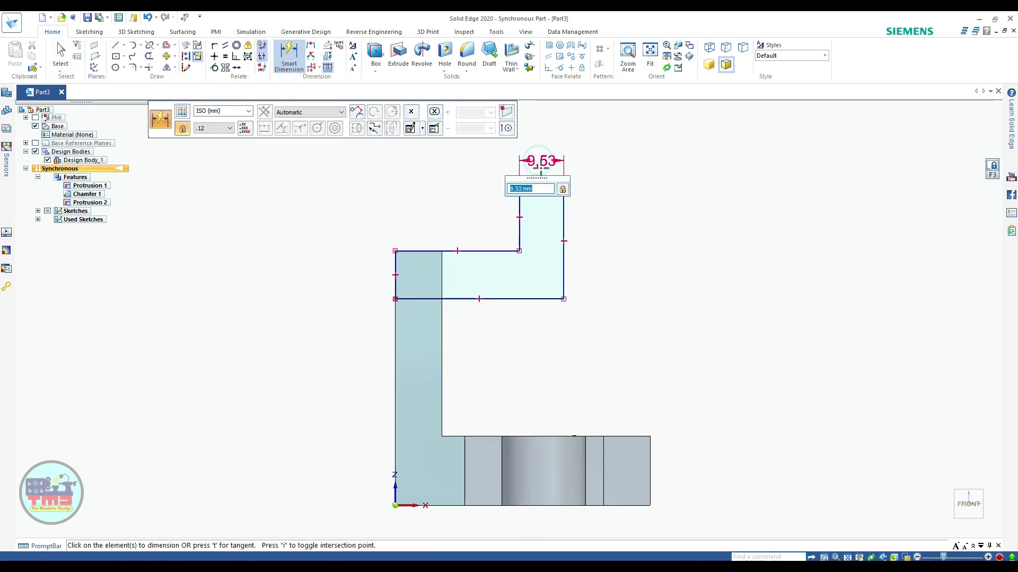
type("10")
key("Return")
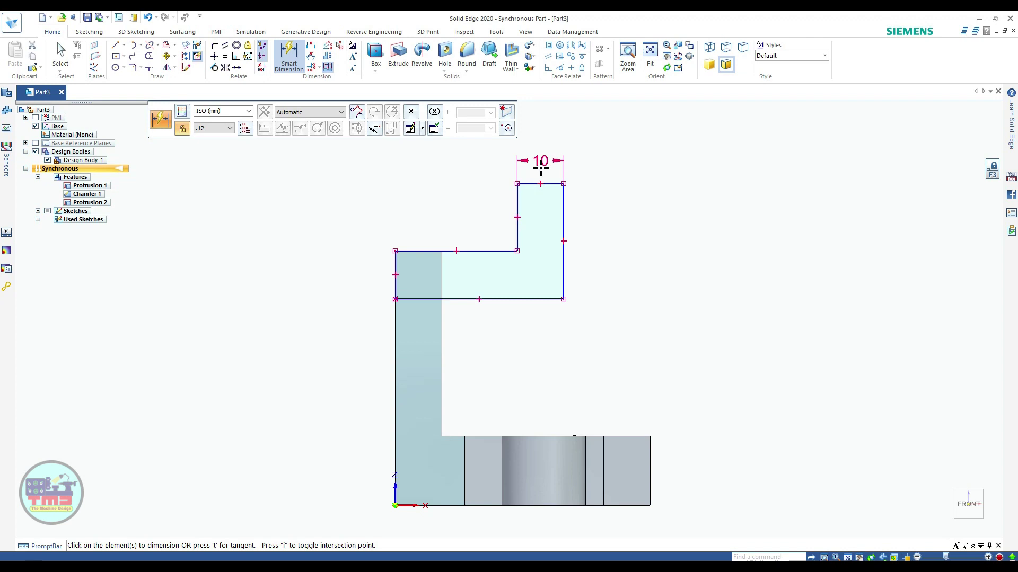
left_click(487, 250)
left_click(483, 166)
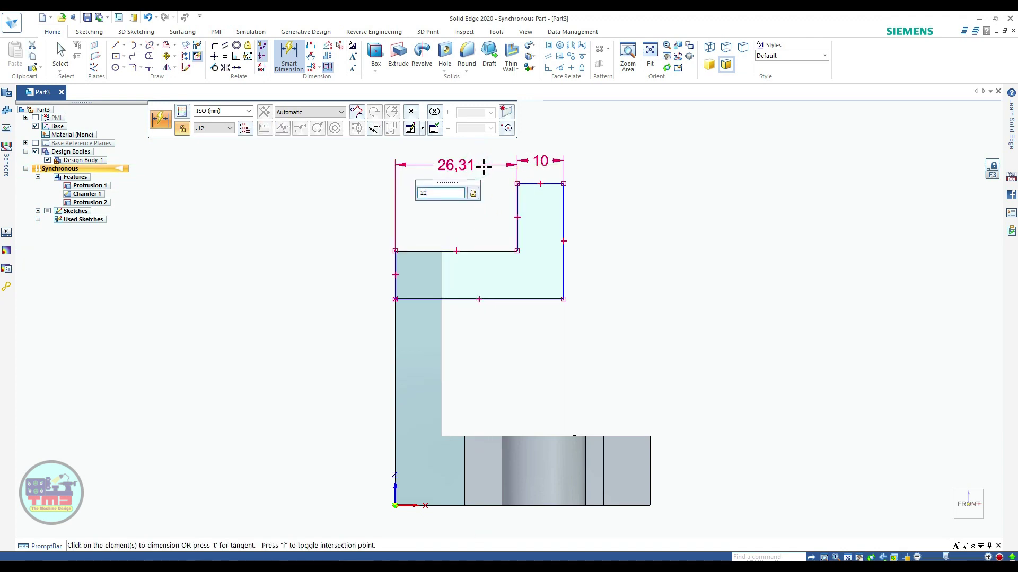
type("20")
key("Return")
- Dimension the L-profile's outer vertical edges, setting the tall side to 25 mm and the short side to 10 mm
left_click(535, 232)
left_click(555, 225)
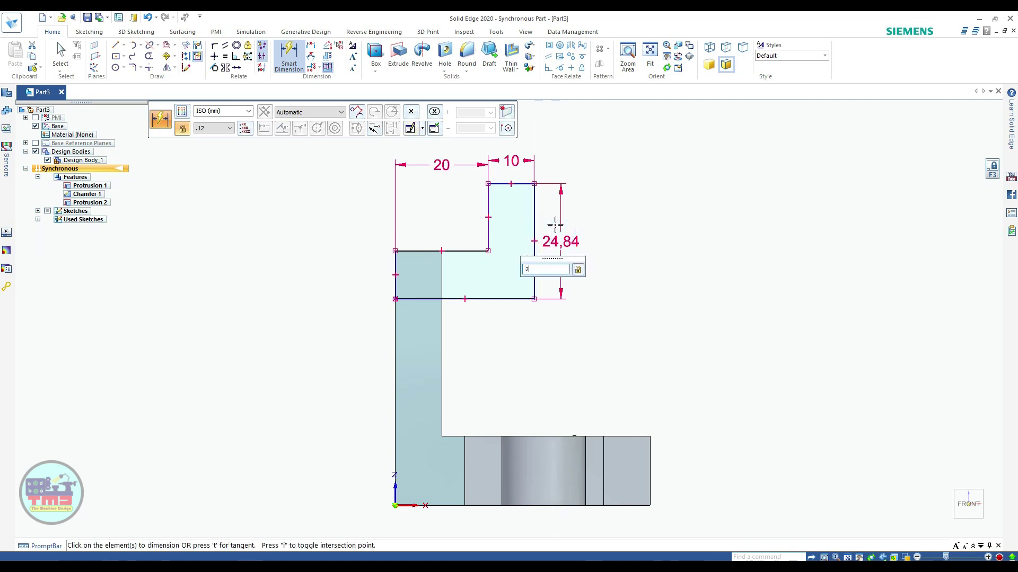
left_click(466, 251)
left_click(488, 299)
left_click(362, 269)
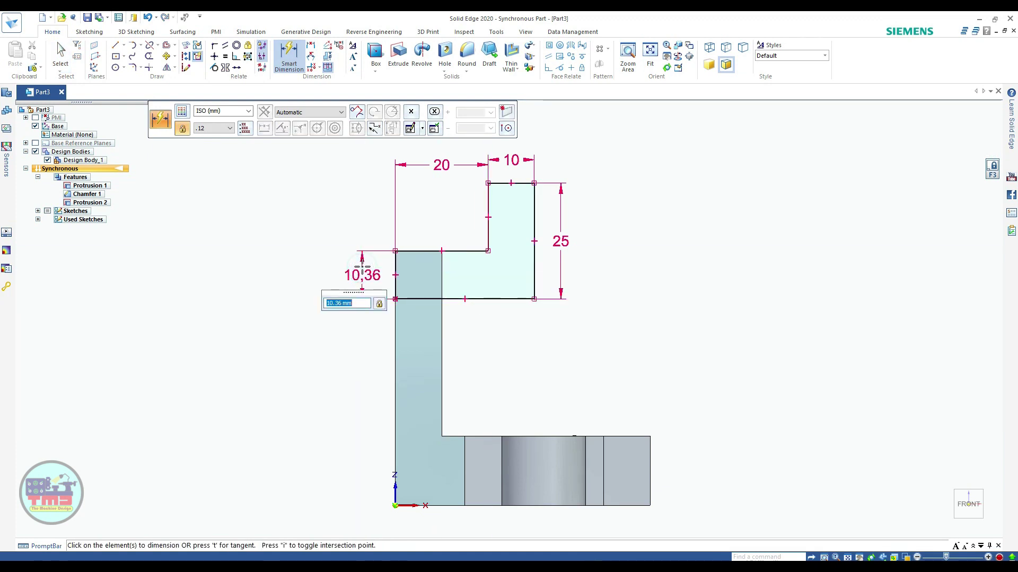
key("Return")
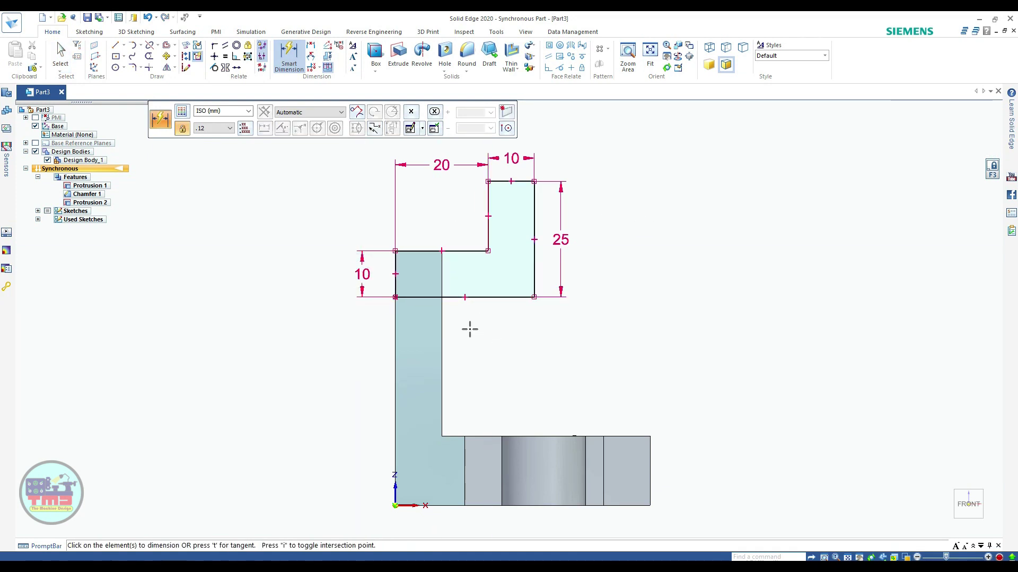
scroll(468, 331, "down", 3)
right_click(567, 290)
- Extrude the L-profile region outside the wall 40 mm along the wall's full length
key("ctrl+i")
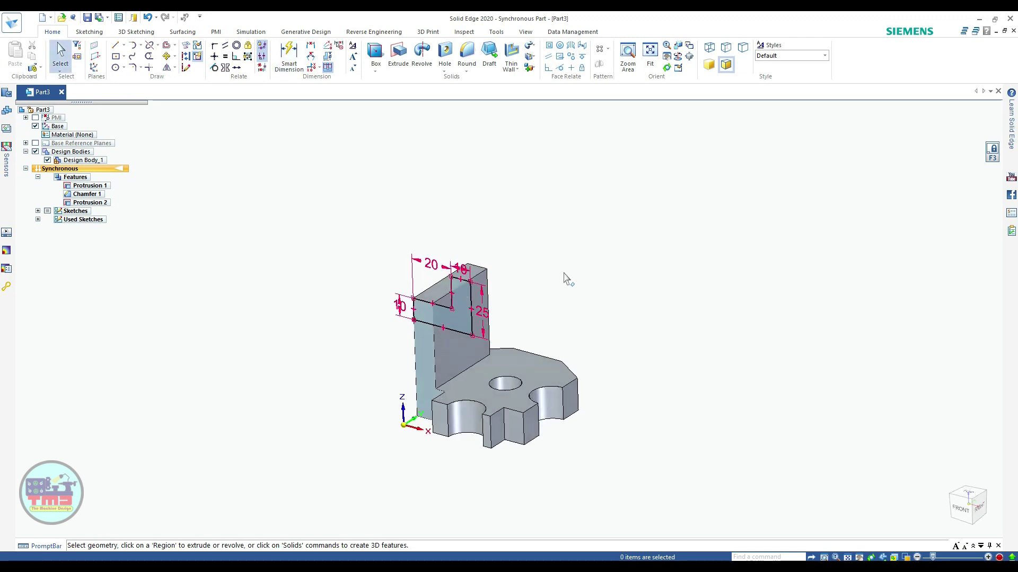
scroll(462, 321, "up", 2)
left_click(458, 325)
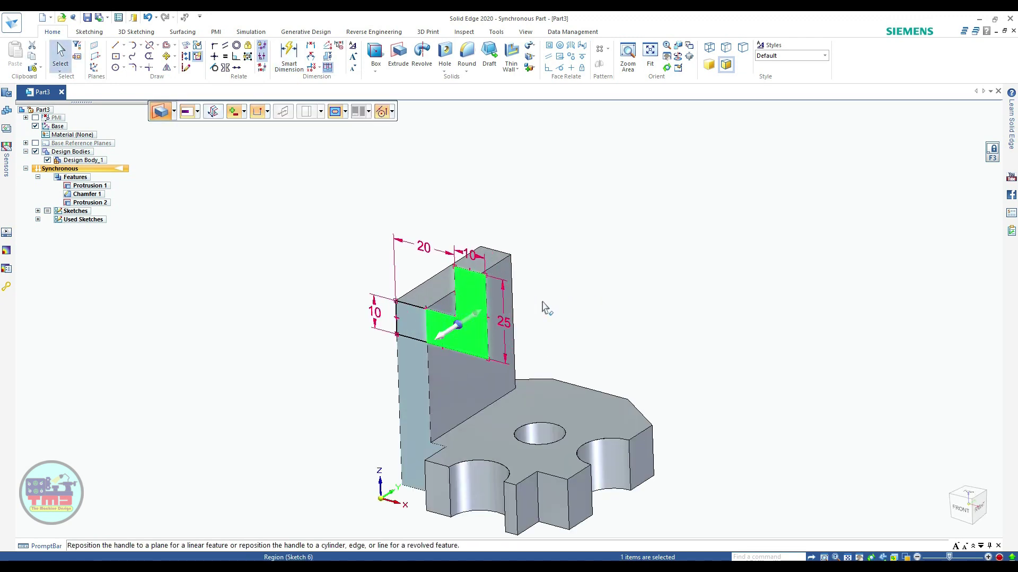
left_click(479, 307)
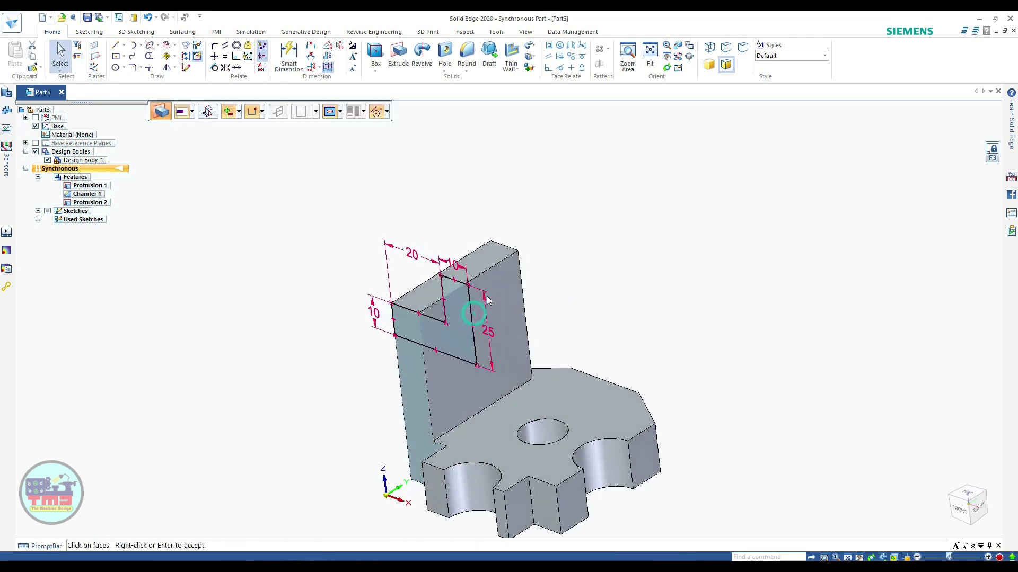
left_click(480, 307)
middle_click_drag(530, 275, 556, 249)
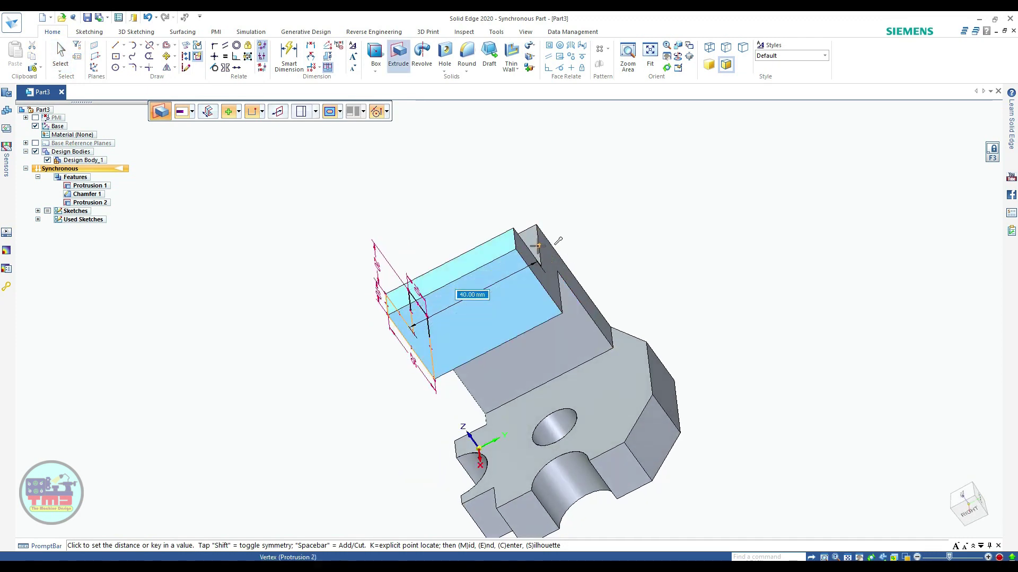
scroll(530, 255, "up", 3)
middle_click_drag(521, 264, 529, 263)
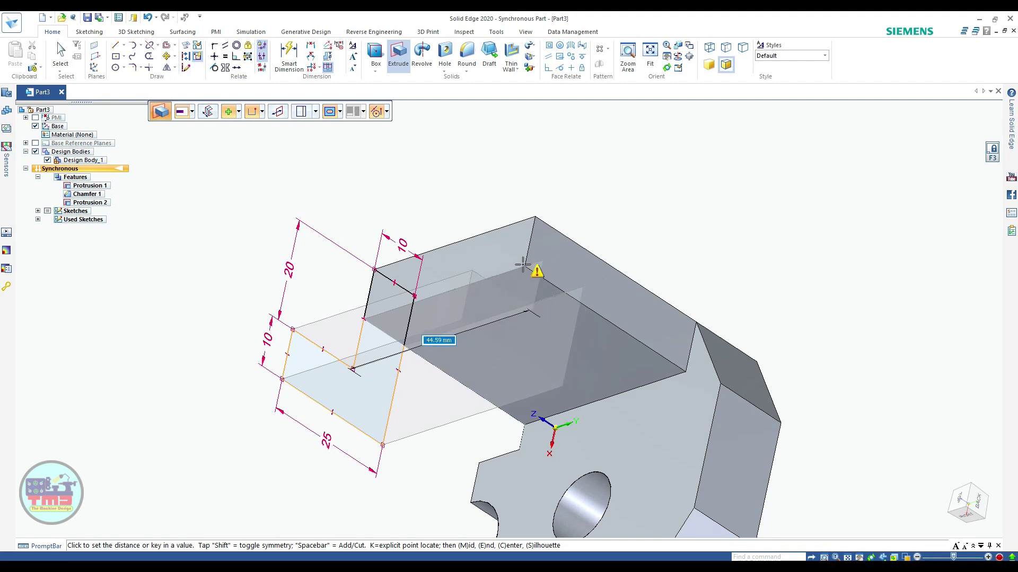
type("40")
key("Return")
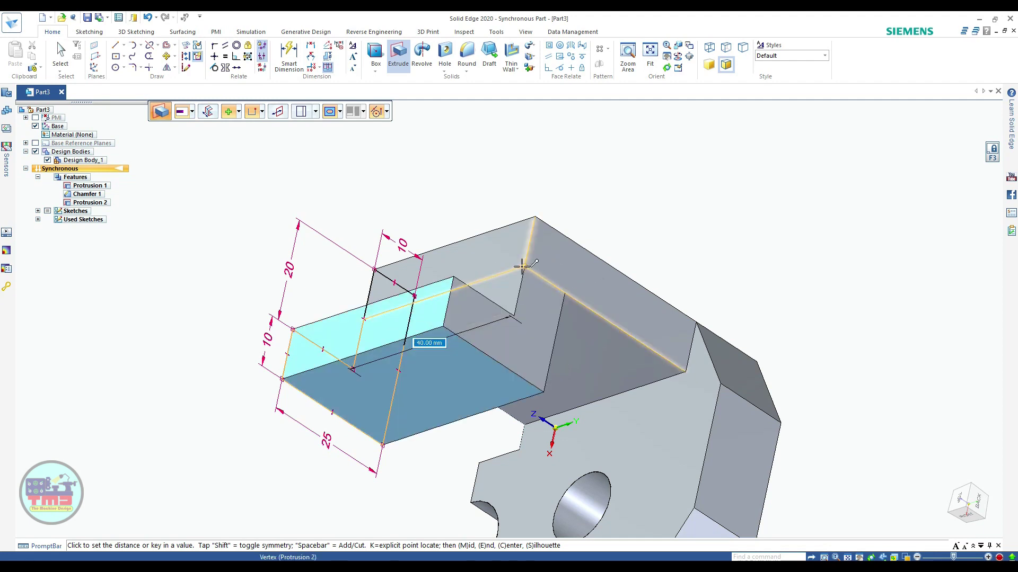
- Hide the PMI dimensions and the leftover sketch on the model
key("ctrl+i")
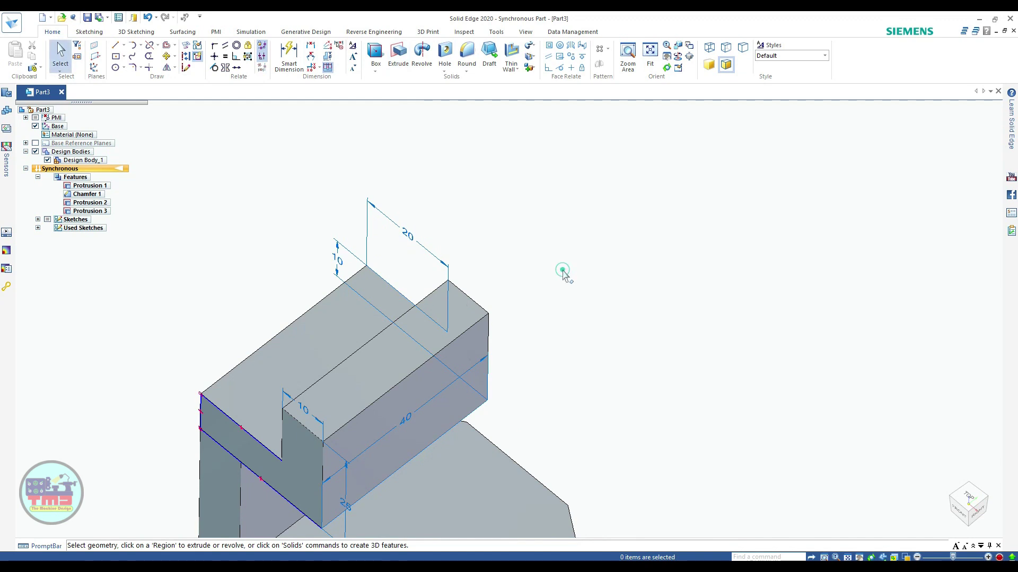
middle_click(548, 254)
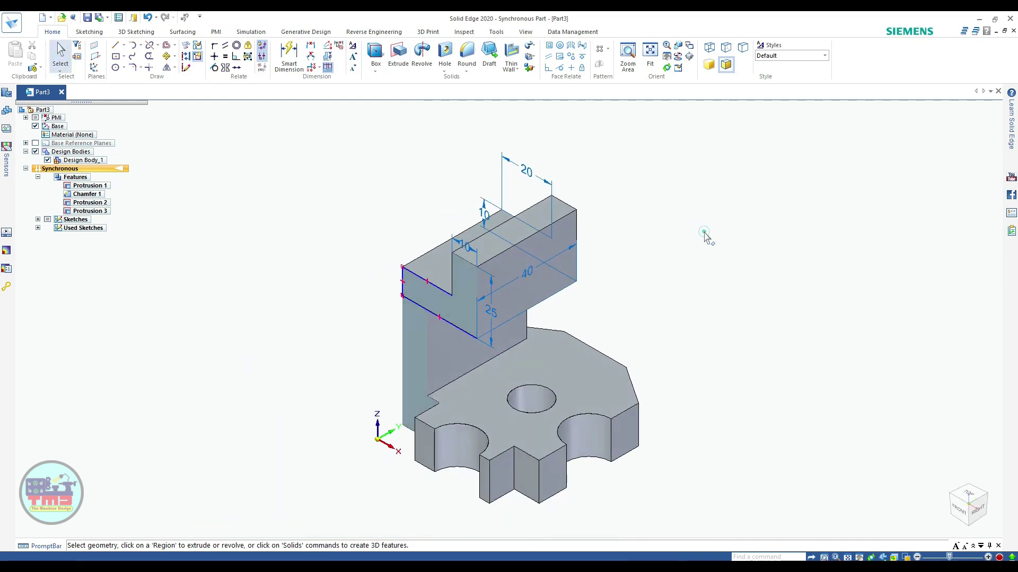
left_click(35, 117)
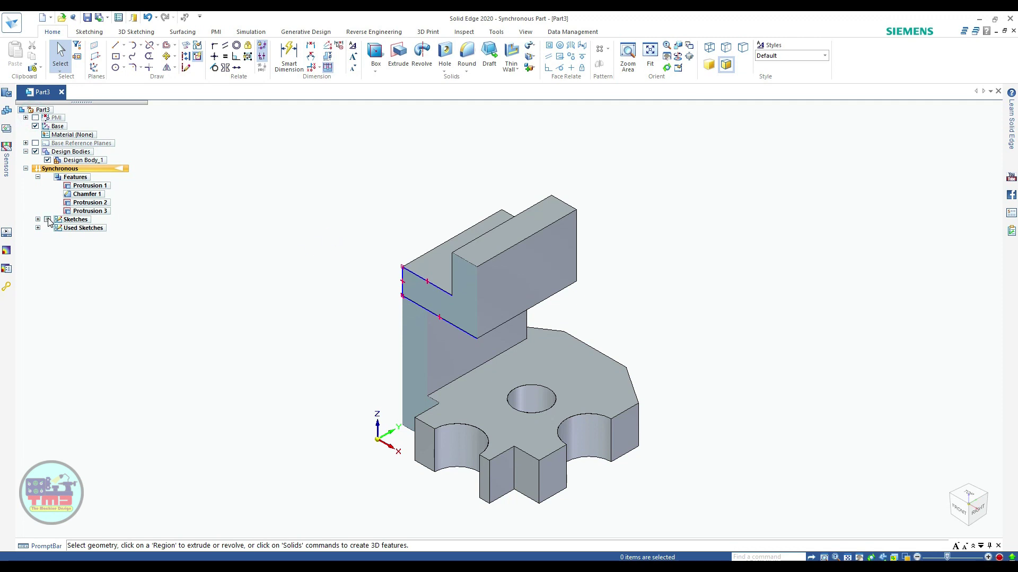
- Sketch a two-point rectangle about 30 × 8 mm on the raised leg's top face, starting at its rear inner corner
left_click(124, 56)
left_click(149, 68)
left_click(121, 55)
left_click(132, 80)
mouse_move(400, 249)
middle_mouse_down()
mouse_move(399, 204)
mouse_move(391, 339)
middle_mouse_up()
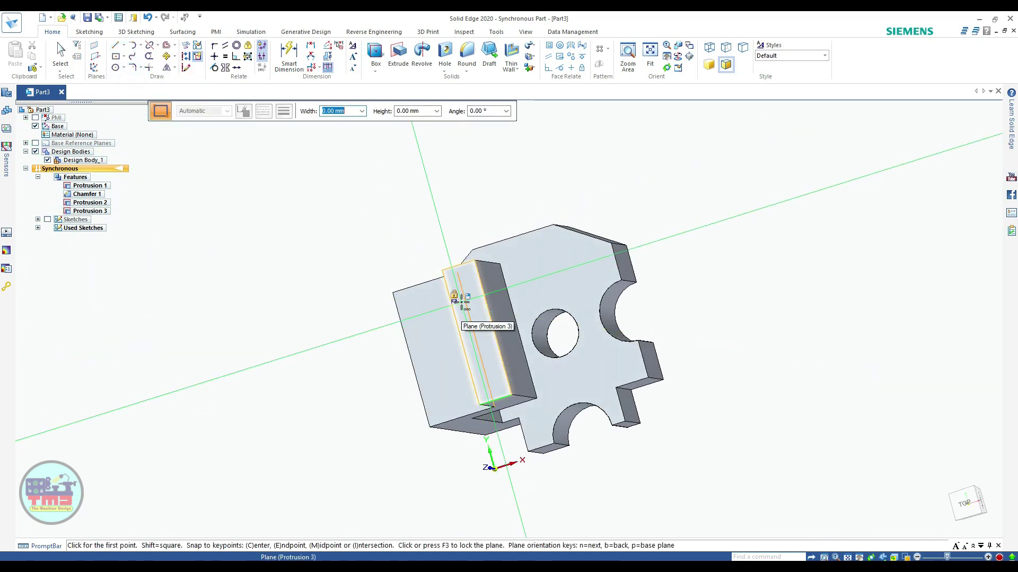
key("F3")
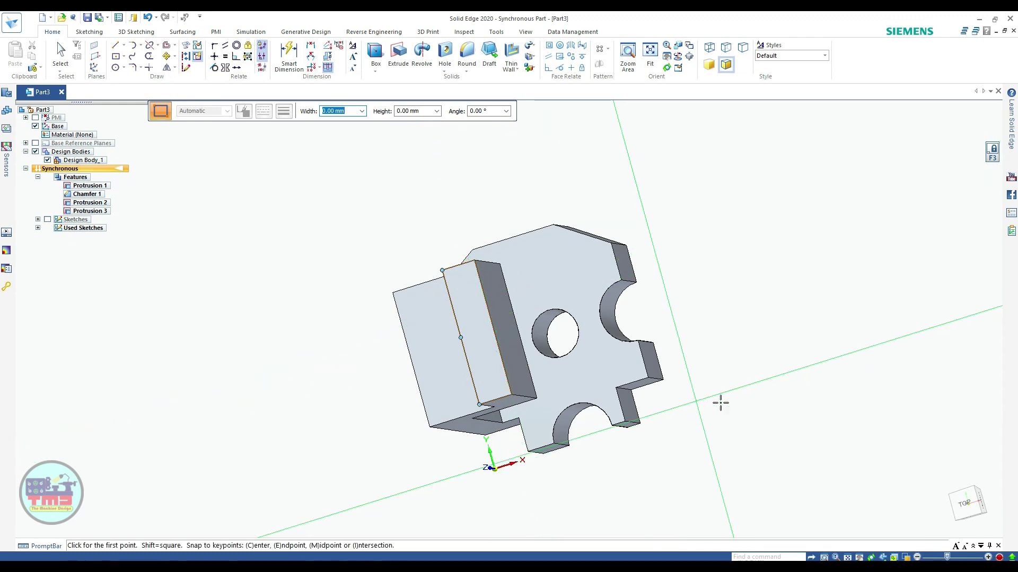
key("ctrl+h")
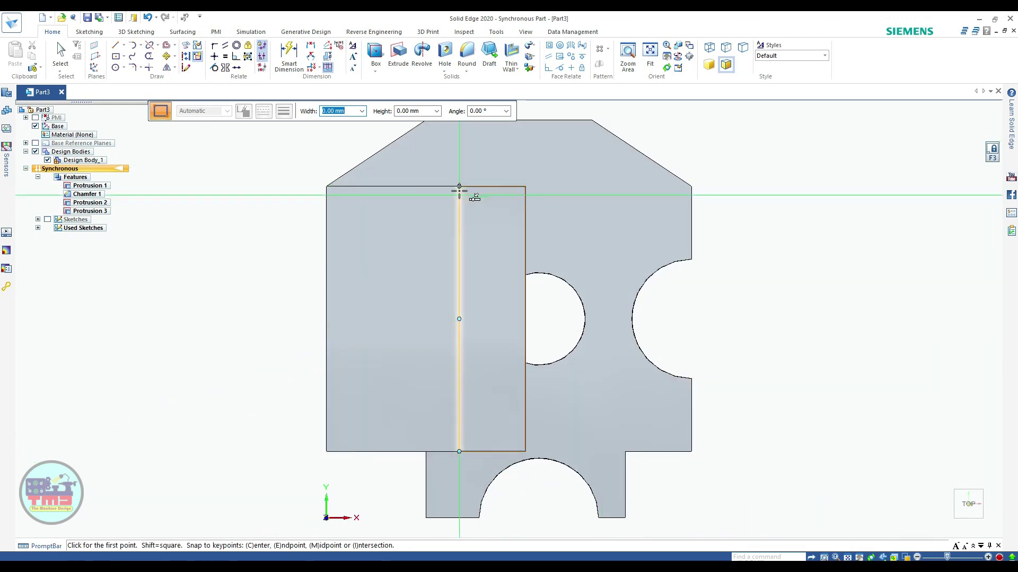
left_click(459, 186)
left_click(658, 239)
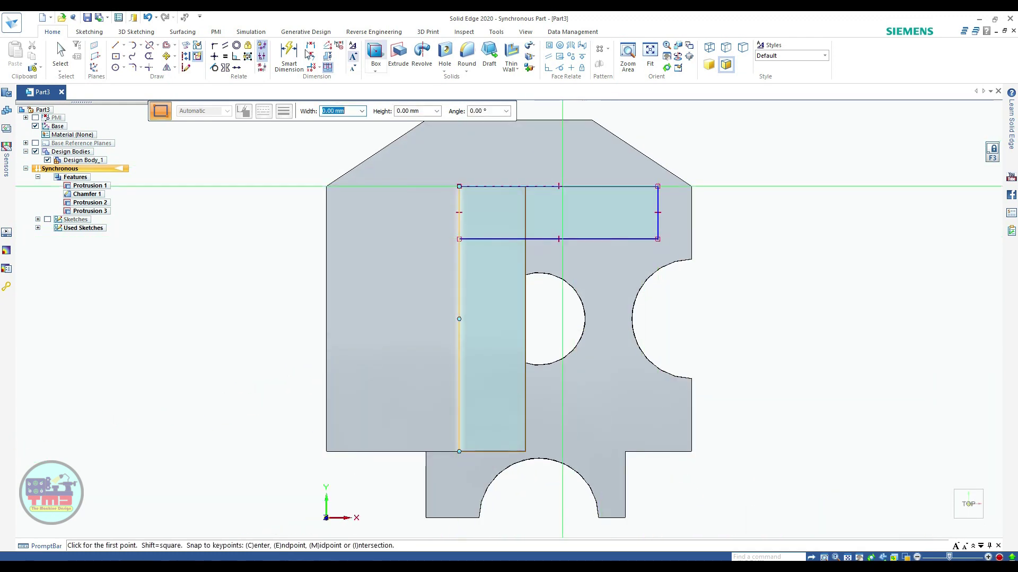
- Dimension the new rectangle on the raised leg's top face, setting its length to 37 mm and its width to 10 mm
left_click(294, 63)
left_click(628, 187)
scroll(586, 209, "down", 2)
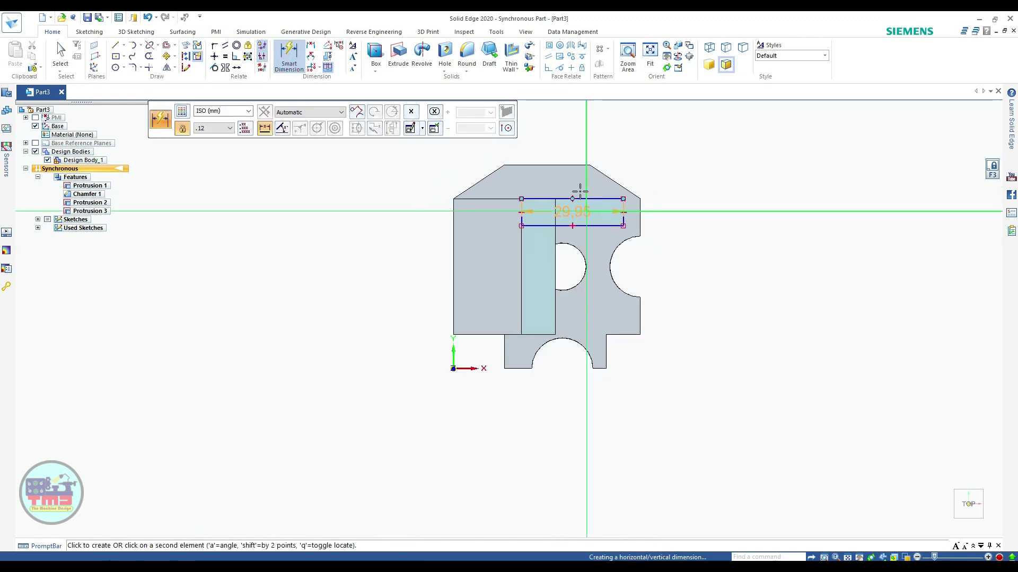
scroll(570, 150, "up", 2)
left_click(570, 152)
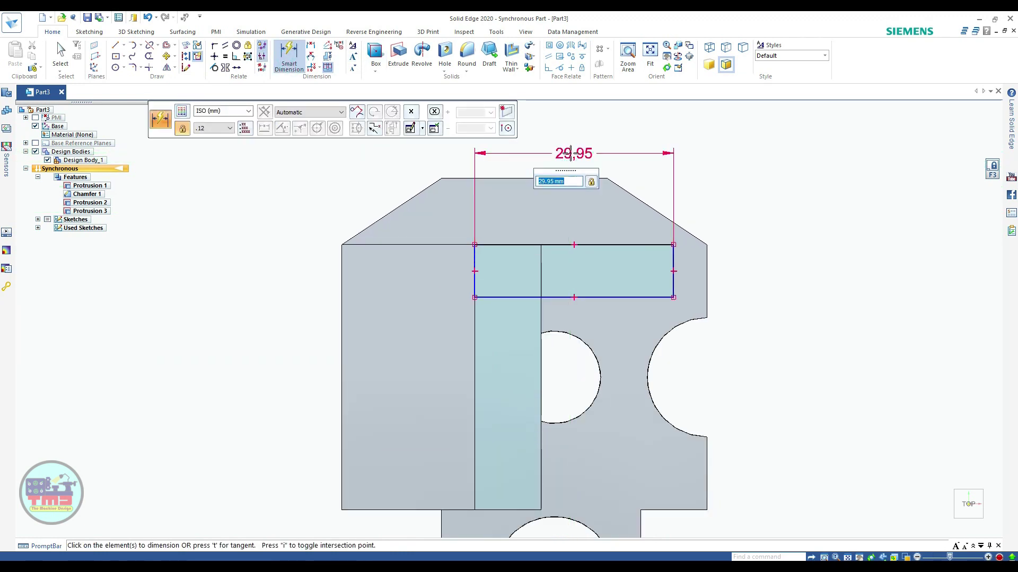
key("Return")
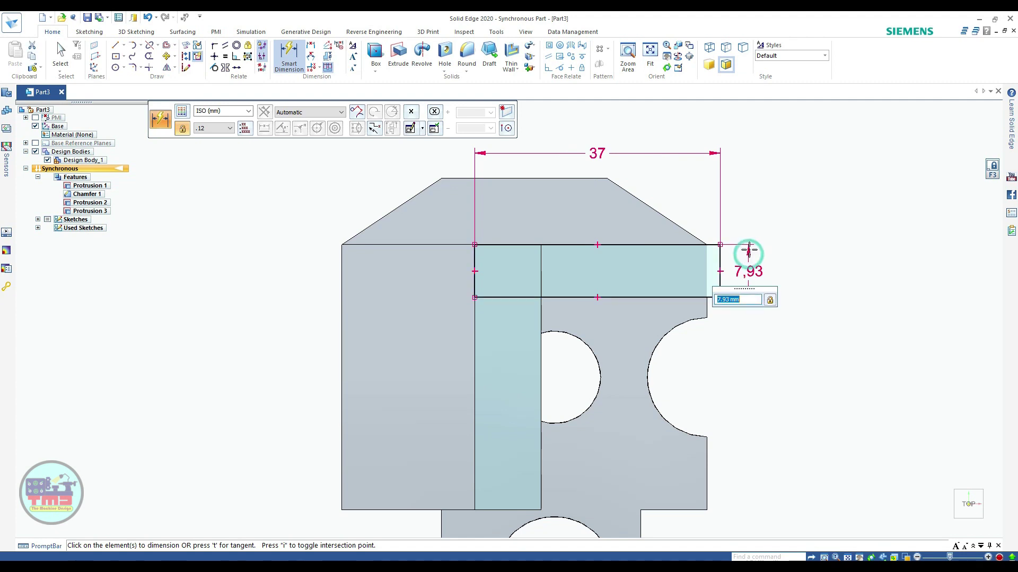
type("10")
key("Return")
key("ctrl+i")
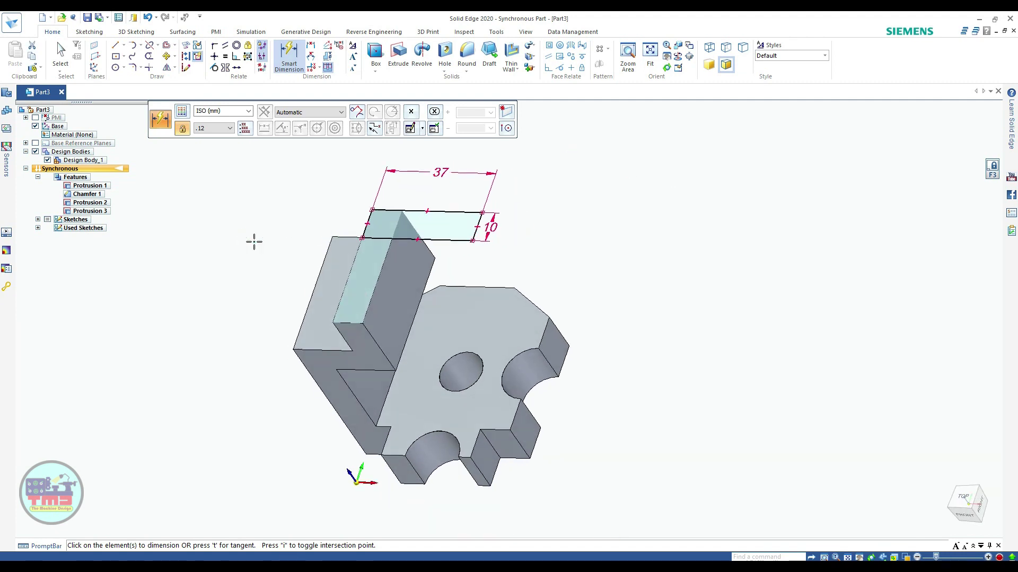
- Extrude the rectangle region overhanging the raised leg 25 mm downward, level with the leg's lower corner
key("Escape")
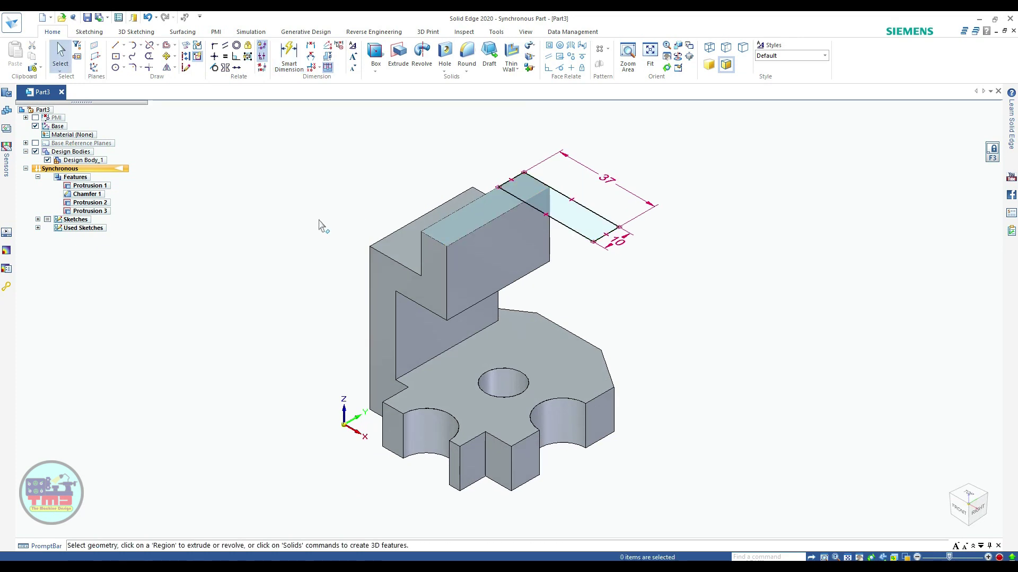
left_click(577, 212)
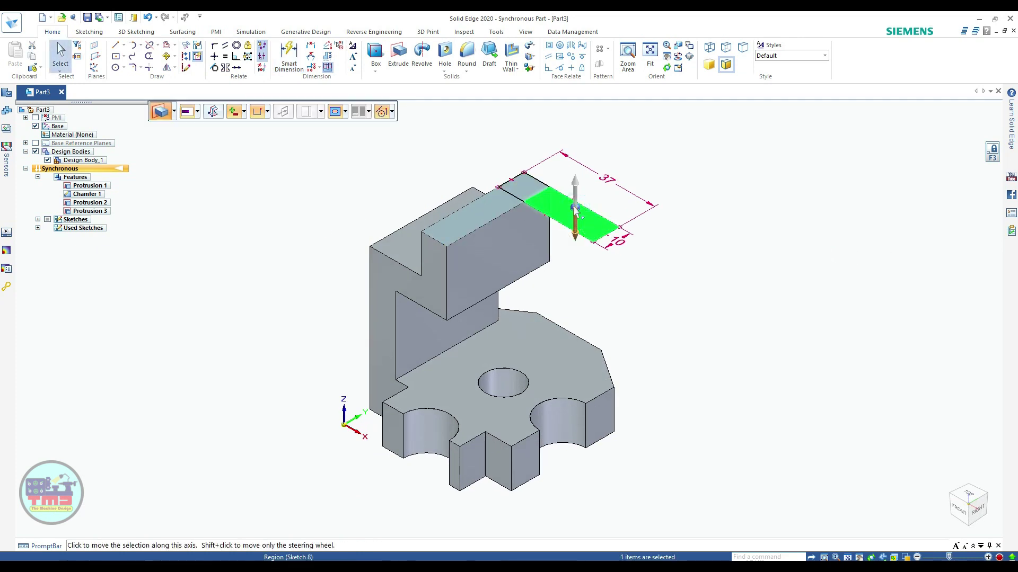
left_click(577, 188)
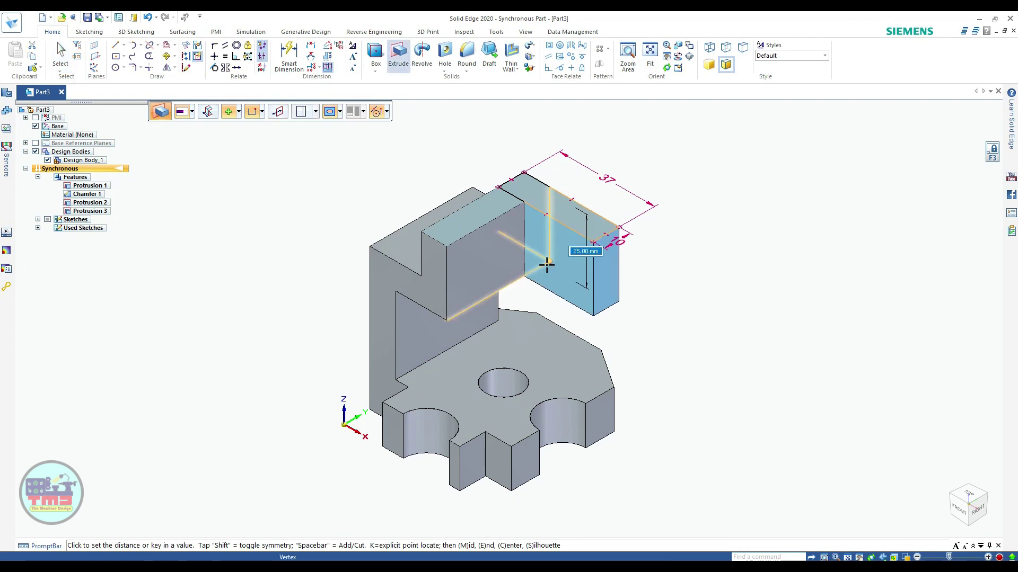
key("ctrl+j")
scroll(546, 264, "up", 3)
left_click(542, 289)
key("ctrl+i")
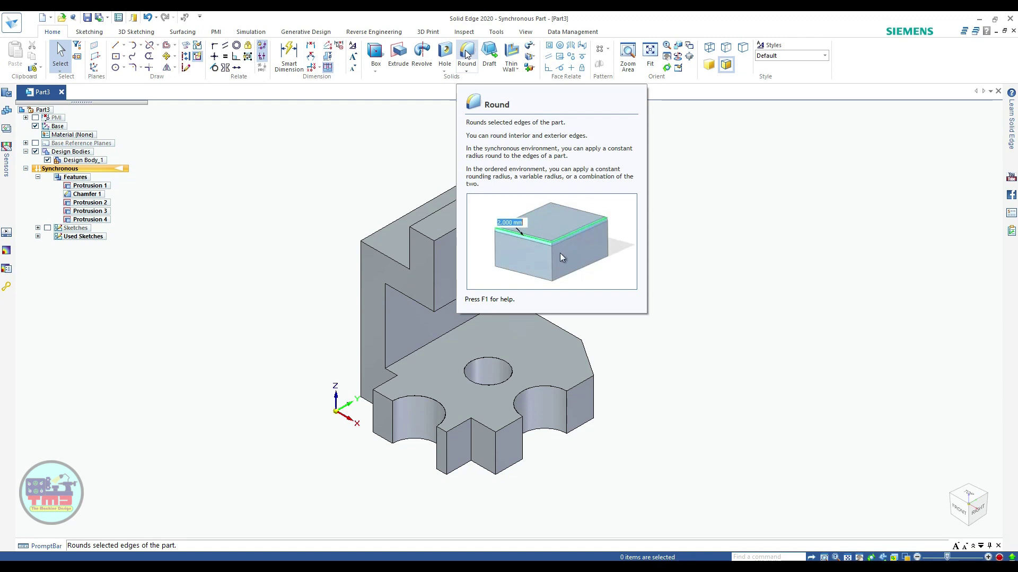
- Round the upper and lower end edges of the new arm with a 12.5 mm radius
left_click(466, 54)
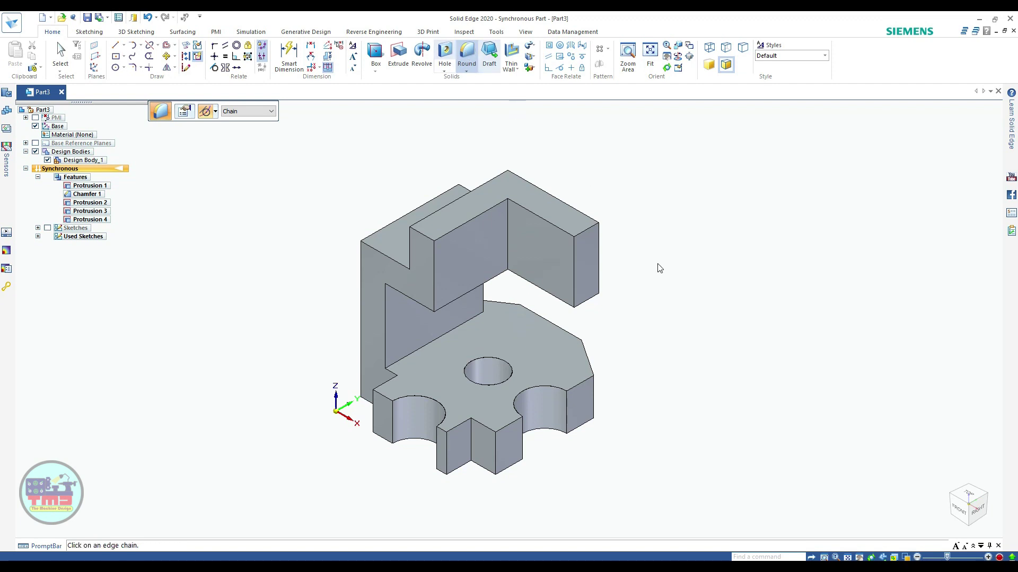
left_click(586, 230)
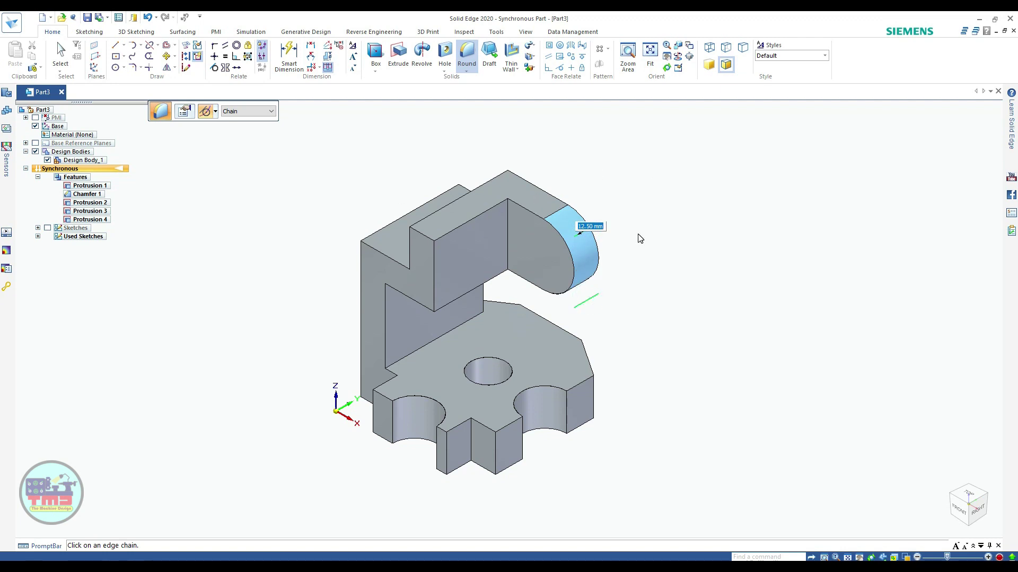
right_click(683, 195)
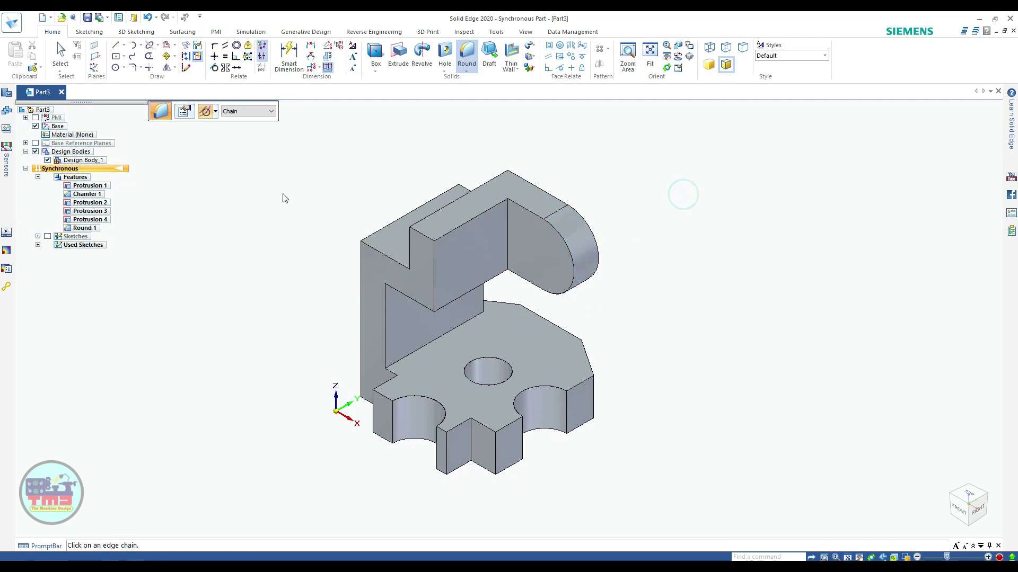
- Sketch a circle about 15 mm in diameter on the front face of the rounded arm
left_click(115, 69)
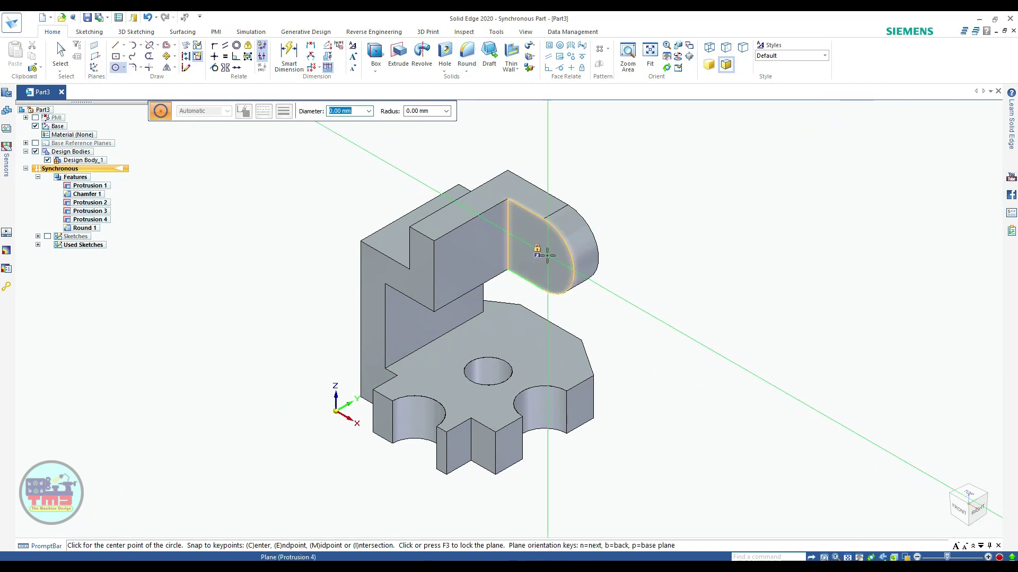
key("F3")
middle_click_drag(541, 252, 828, 457)
key("ctrl+h")
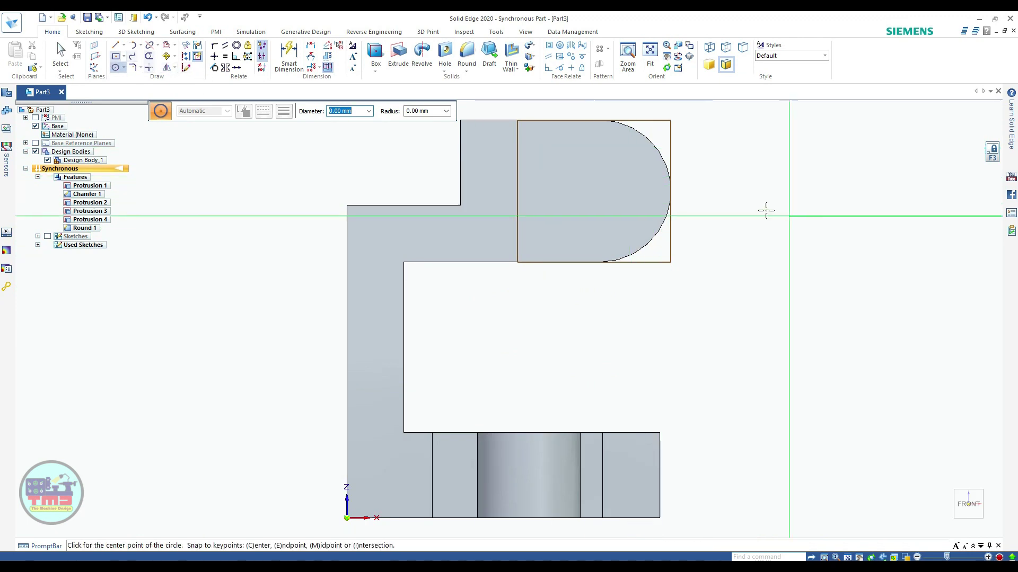
left_click(586, 197)
left_click(604, 234)
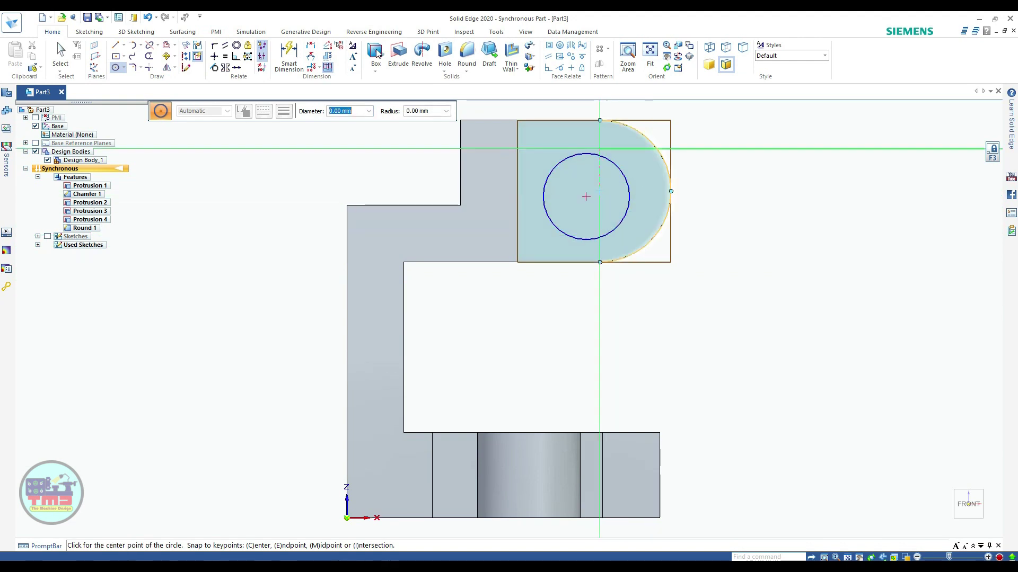
- Make the sketched circle concentric with the arm's rounded end
left_click(236, 46)
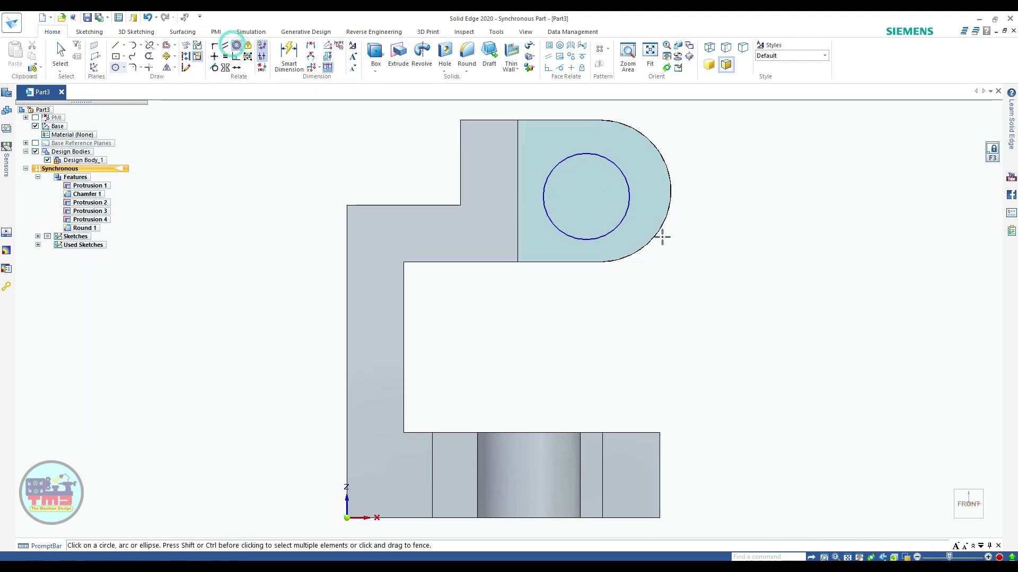
left_click(605, 235)
left_click(665, 163)
- Dimension the circle on the rounded arm, setting its diameter to 12 mm
left_click(288, 53)
left_click(619, 155)
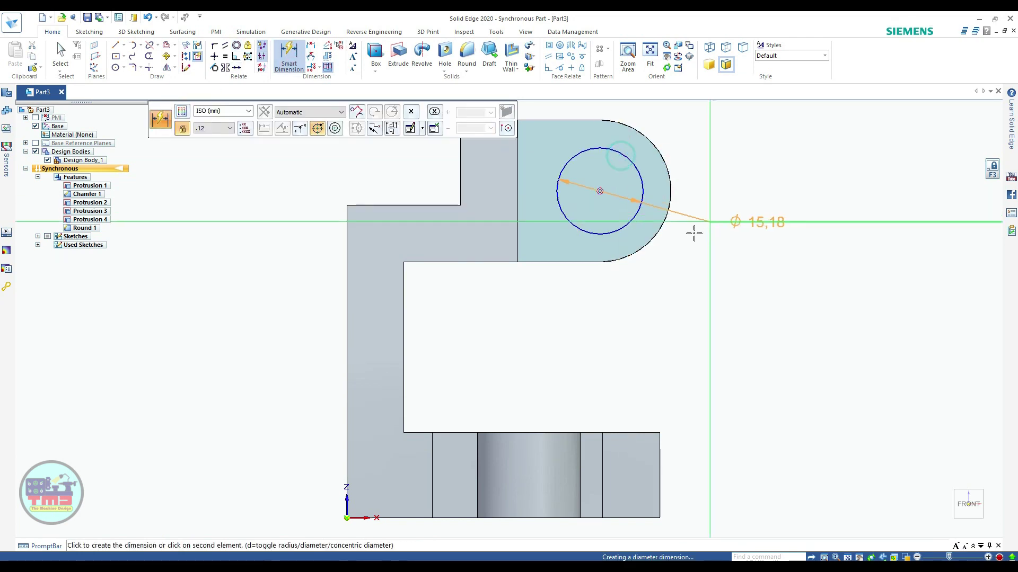
left_click(686, 263)
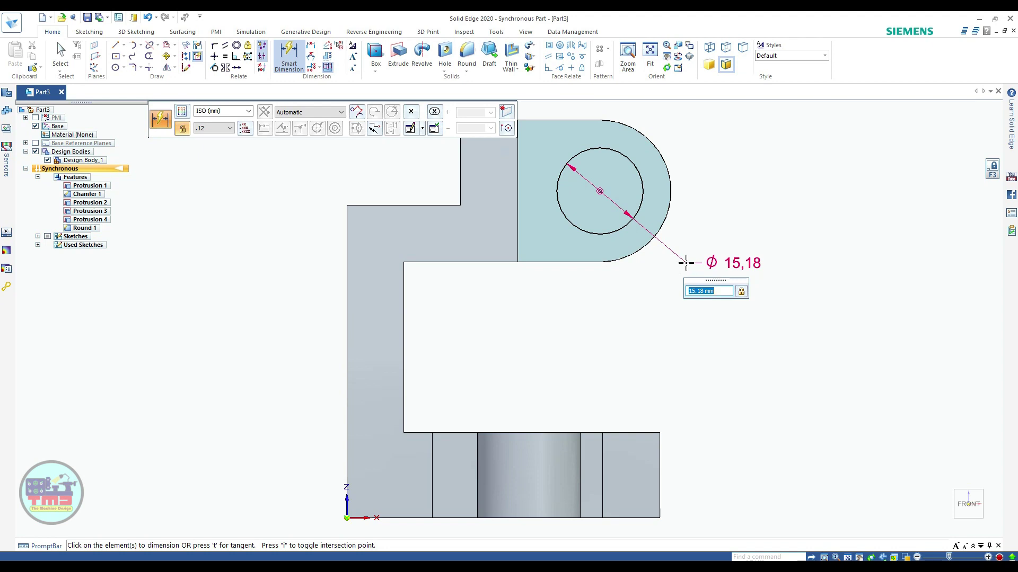
key("Return")
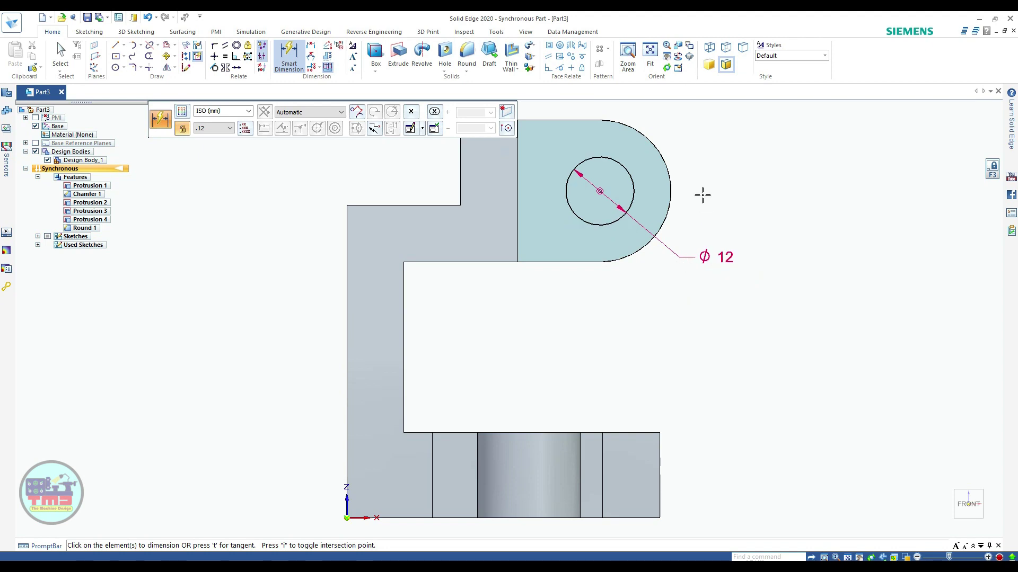
key("Escape")
- Cut the circle region through the full thickness of the rounded arm
key("ctrl+i")
left_click(602, 192)
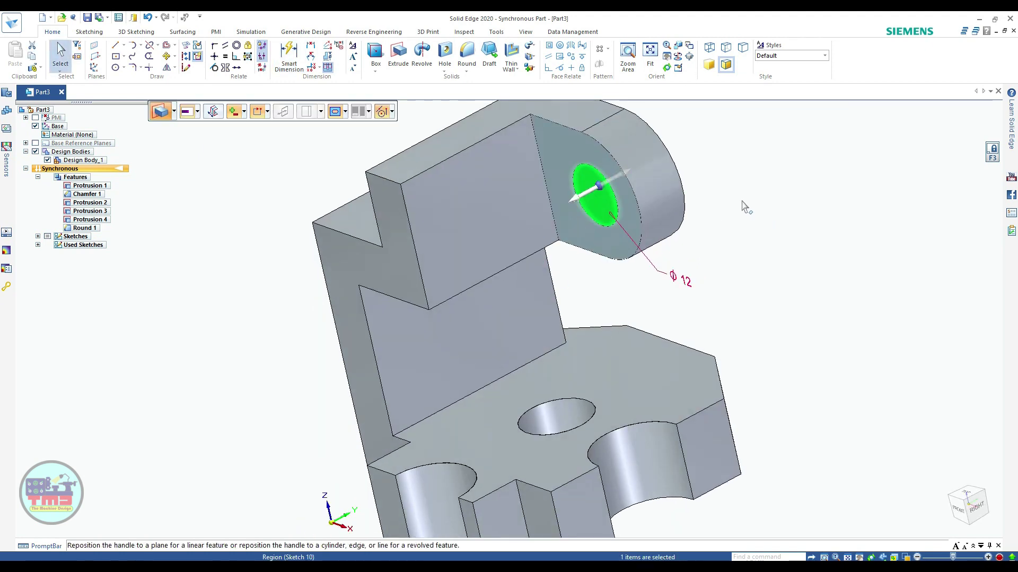
scroll(578, 228, "down", 3)
scroll(530, 236, "up", 3)
left_click(525, 237)
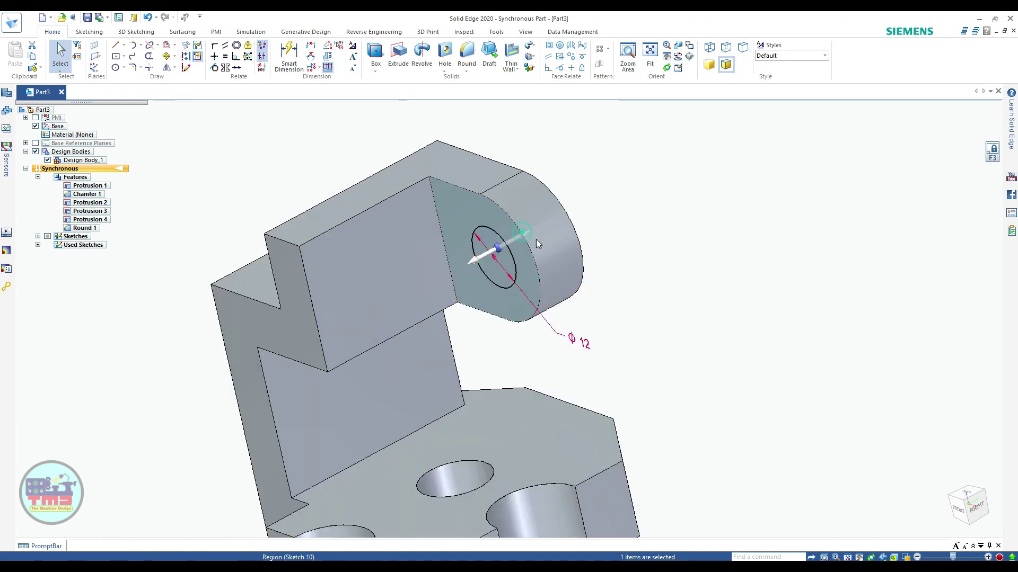
left_click(567, 219)
mouse_move(530, 254)
middle_mouse_down()
mouse_move(493, 246)
mouse_move(512, 257)
middle_mouse_up()
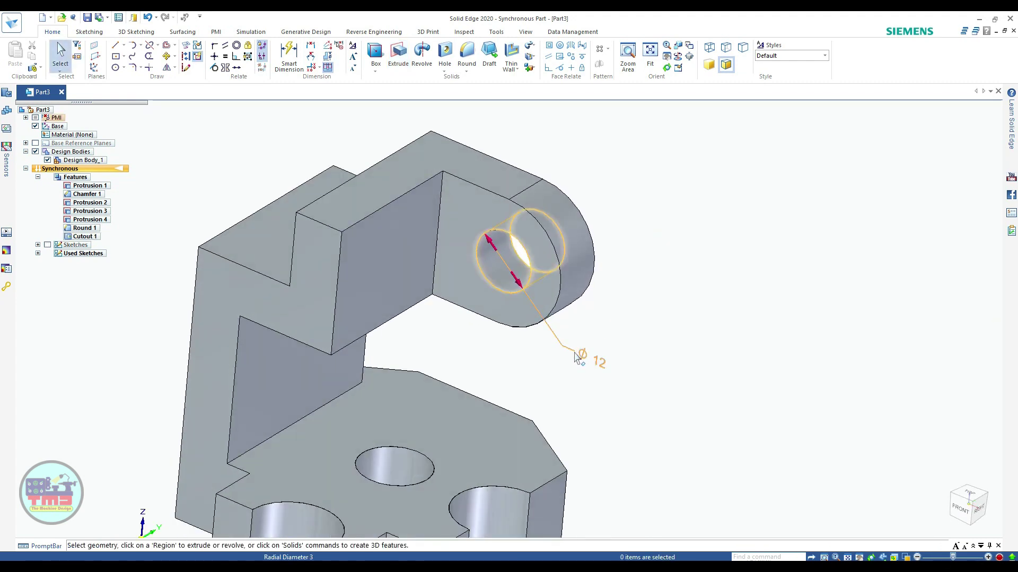
scroll(713, 263, "down", 3)
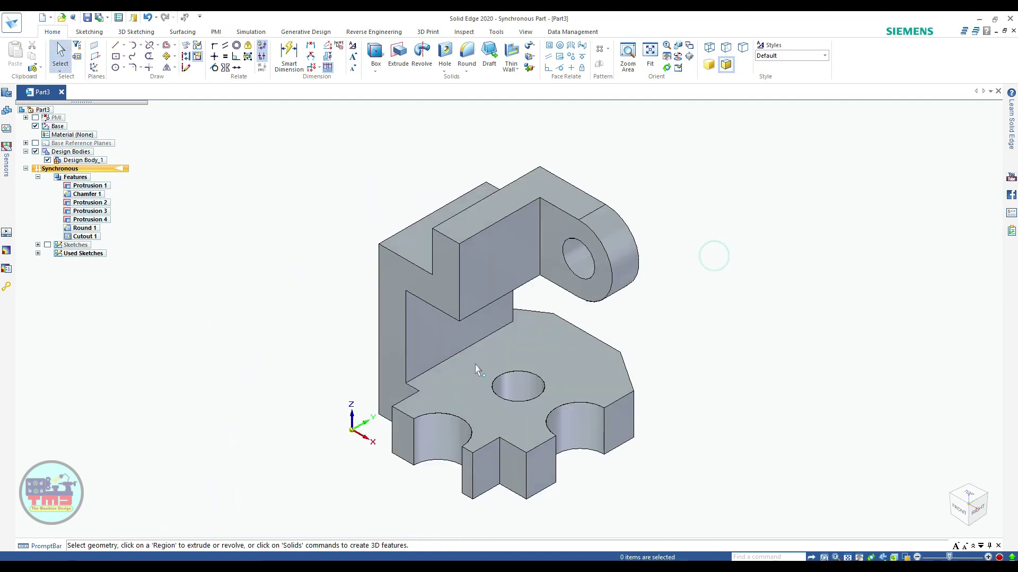